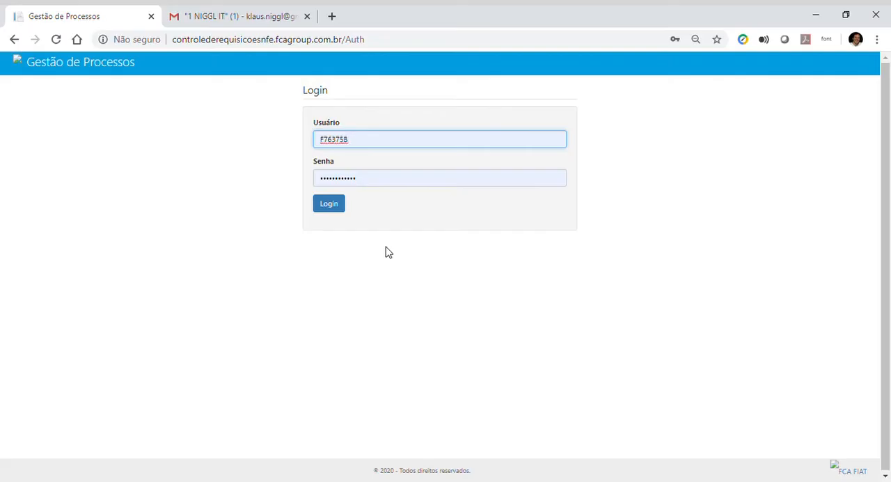
Step: Log in with the prefilled credentials and start a SAÍDA DE MATERIAIS COM RETORNO - 1.0 process in a maximized form
left_click(334, 206)
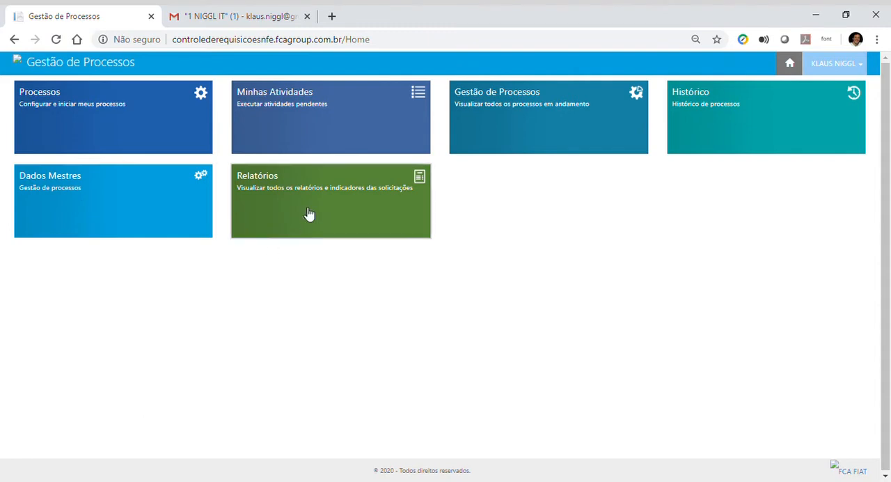
left_click(96, 124)
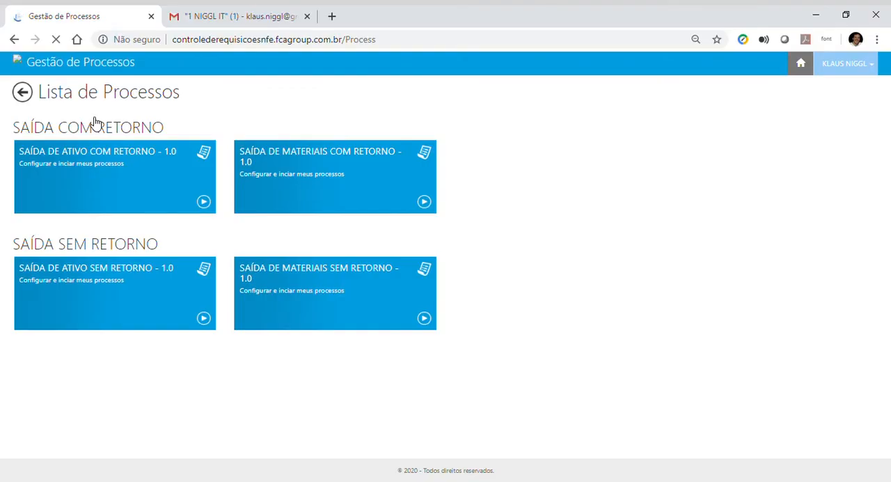
left_click(424, 201)
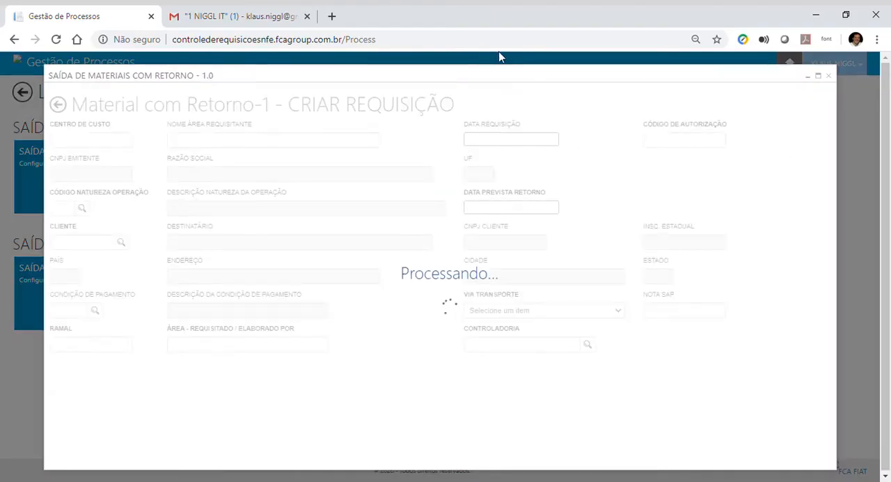
left_click(818, 75)
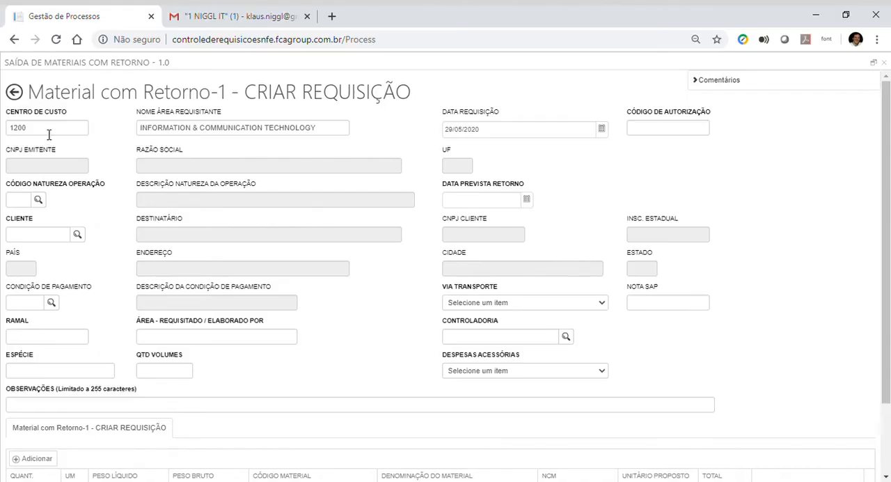
Step: Enter the authorization code and choose the operation nature REMESSA PARA CONSERTO by searching under the issuer FCA FIAT
left_click(654, 135)
type("1234")
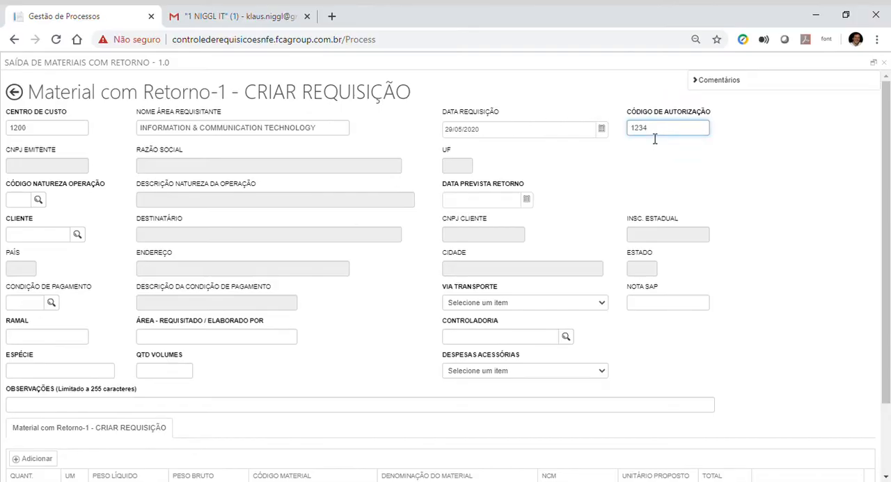
left_click(39, 201)
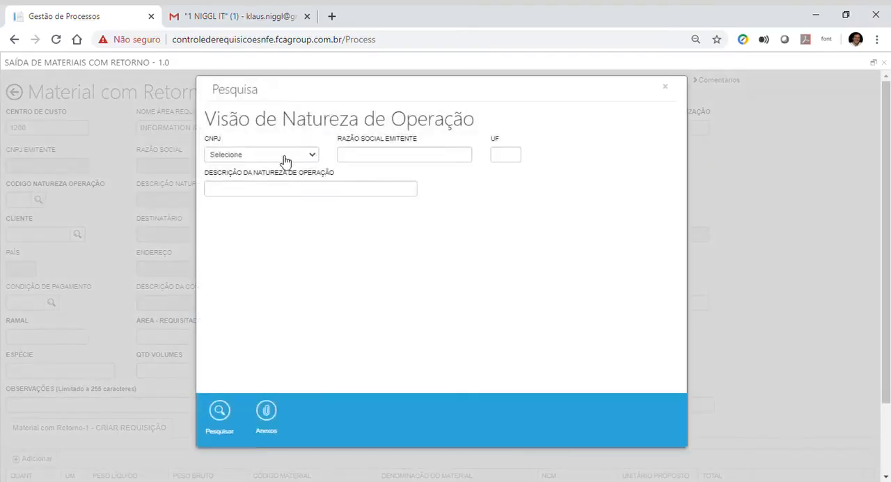
left_click(285, 160)
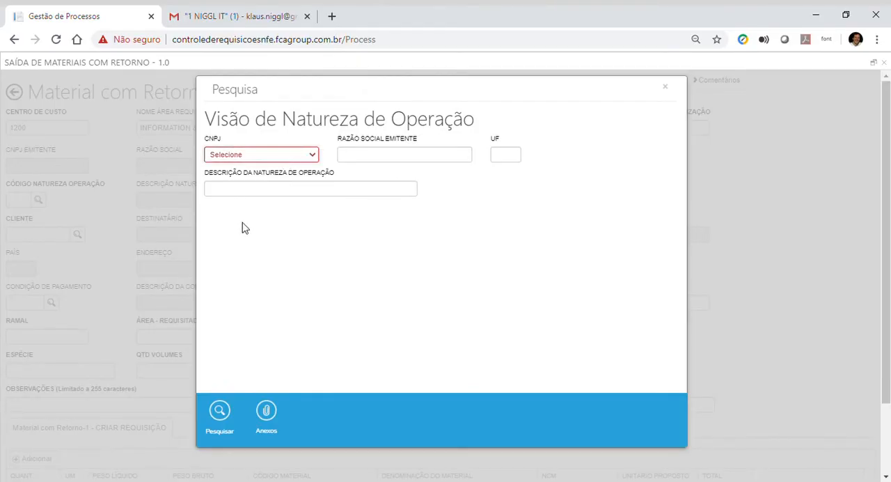
key("Down")
left_click(226, 415)
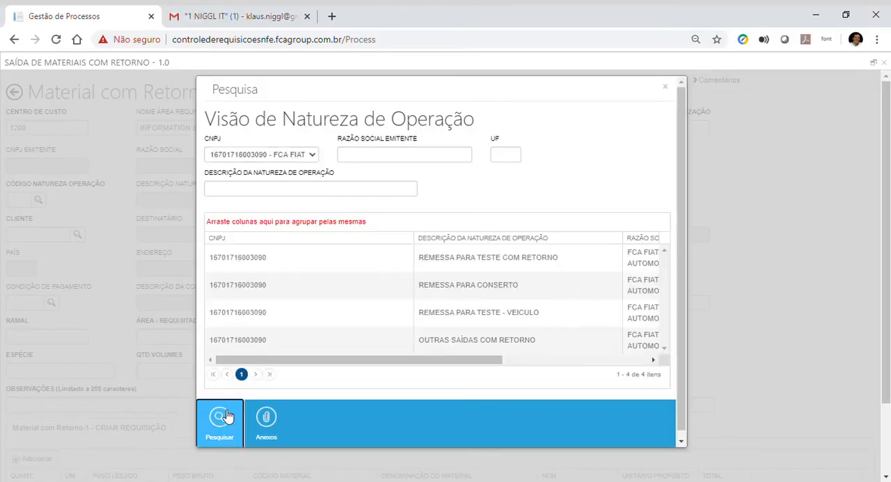
double_click(262, 293)
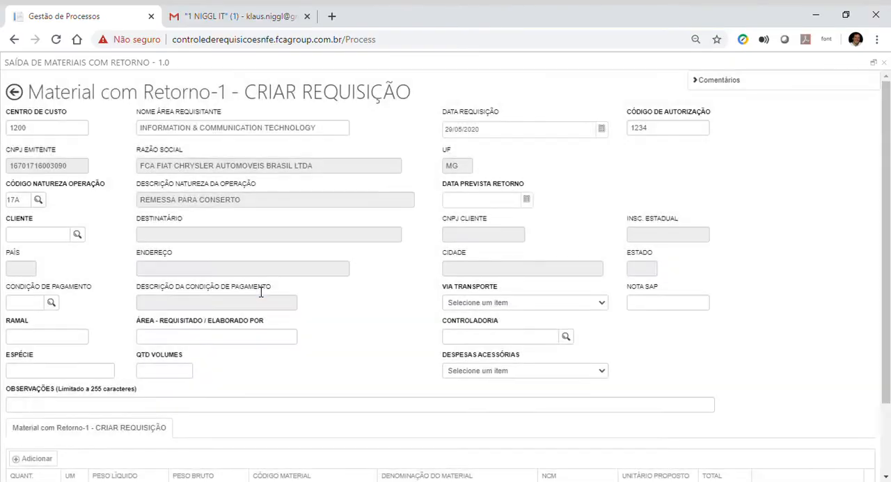
Step: Set the expected return date (Data Prevista Retorno) to 31/07/2020
left_click(526, 199)
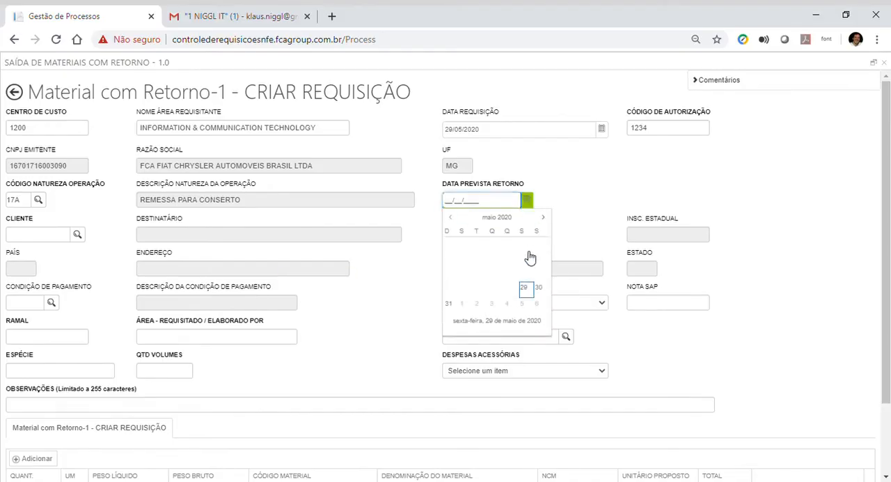
left_click(543, 217)
left_click(543, 217)
left_click(527, 295)
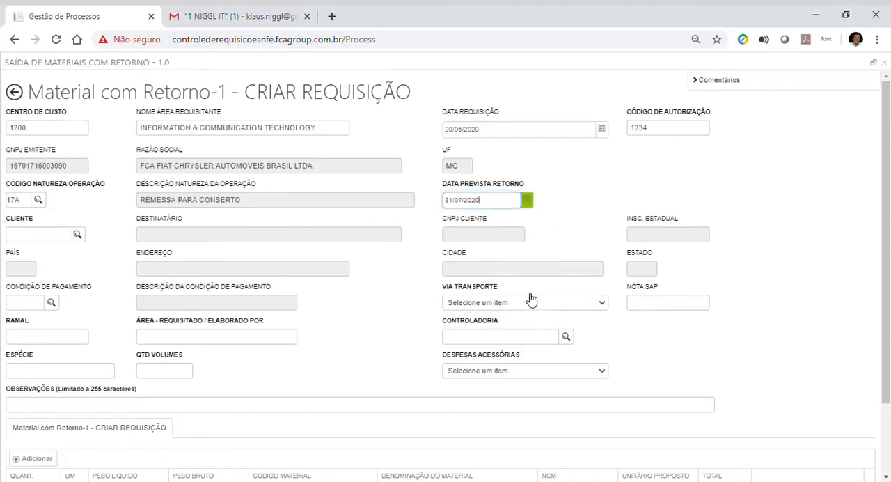
Step: Search the SAP clients by state SP and choose the client located in BRAUNA
left_click(81, 236)
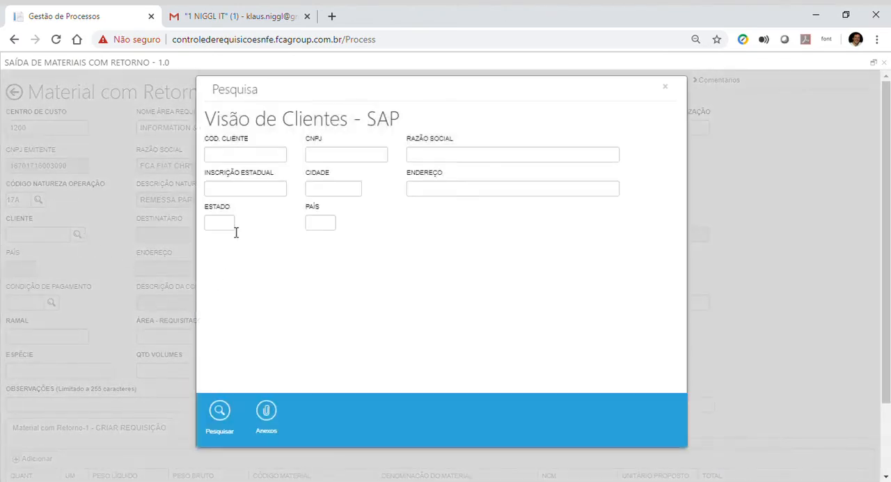
left_click(232, 224)
type("SP")
left_click(221, 413)
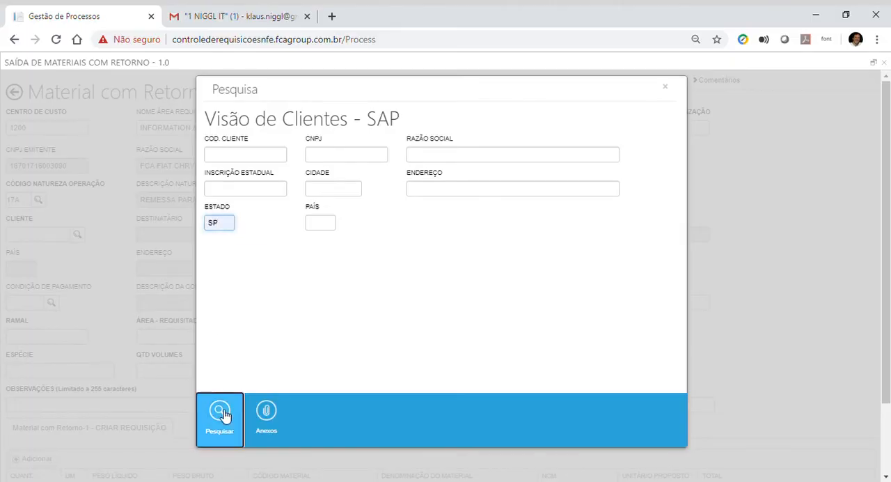
scroll(265, 394, "down", 3)
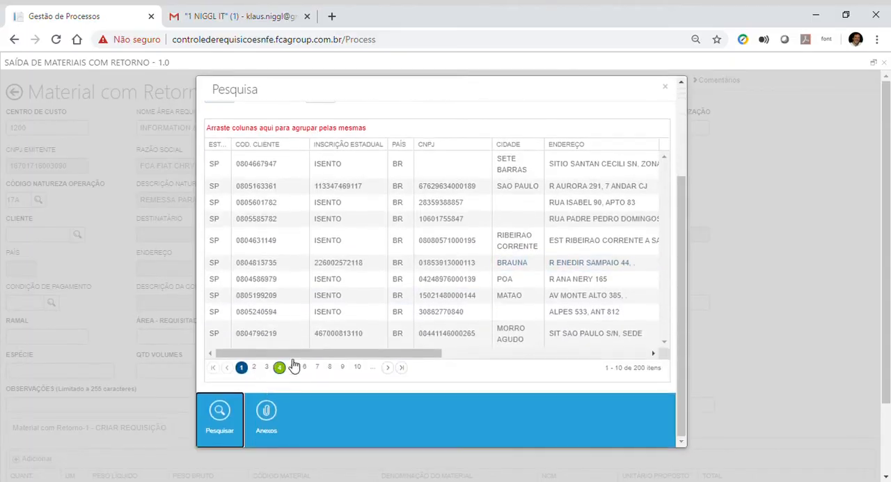
left_click(340, 262)
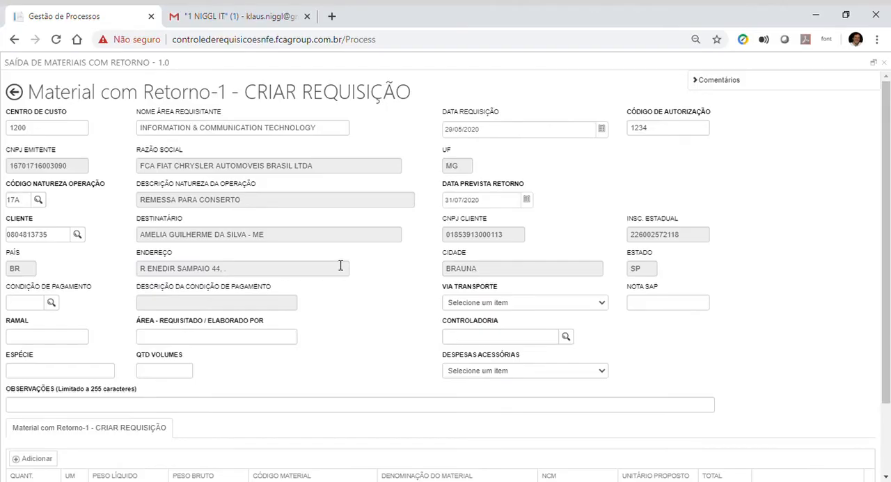
Step: Look up the payment conditions and choose S016, 90 DIAS
left_click(52, 304)
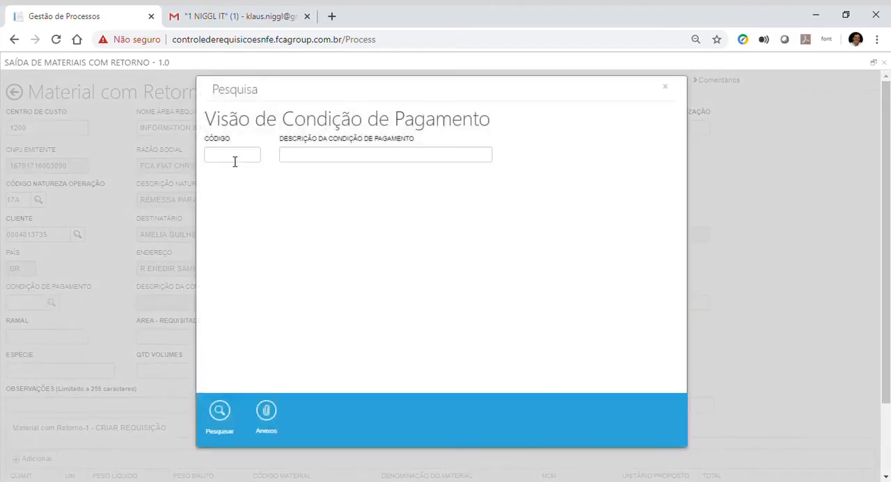
left_click(234, 159)
left_click(220, 412)
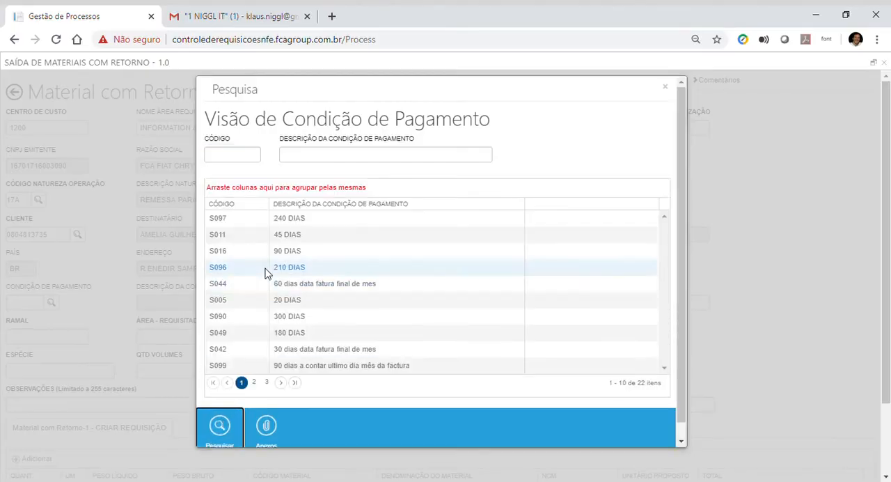
double_click(293, 252)
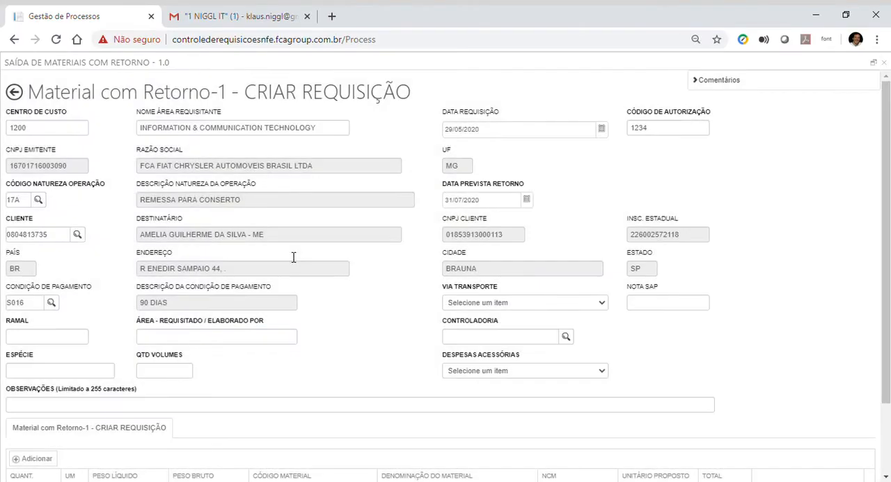
Step: Fill in the phone extension (Ramal) and enter TESTES as the requesting area
left_click(69, 340)
type("1234")
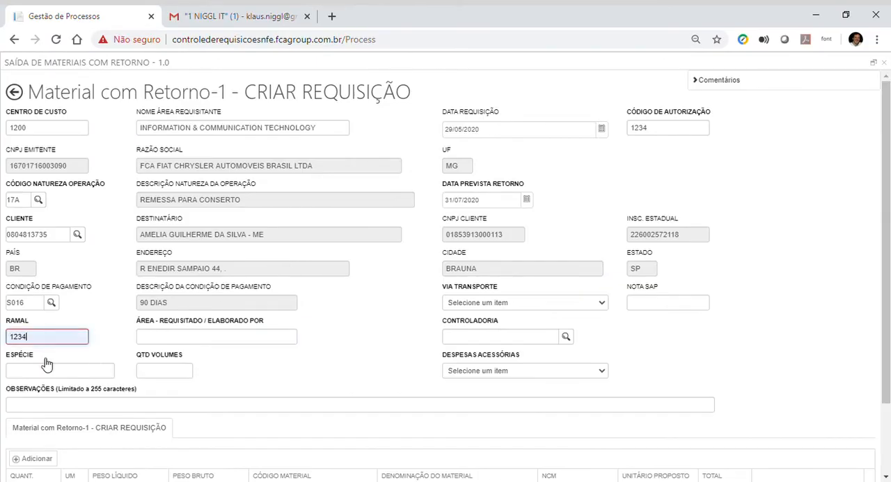
left_click(185, 341)
type("TESTES")
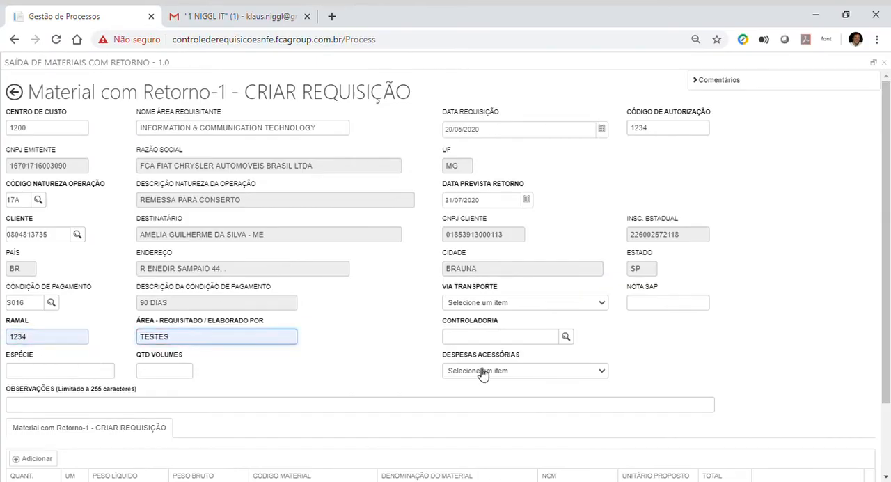
Step: Look up the unit's controllership and choose the Material Direto Carroceria/Mopar entry
left_click(567, 337)
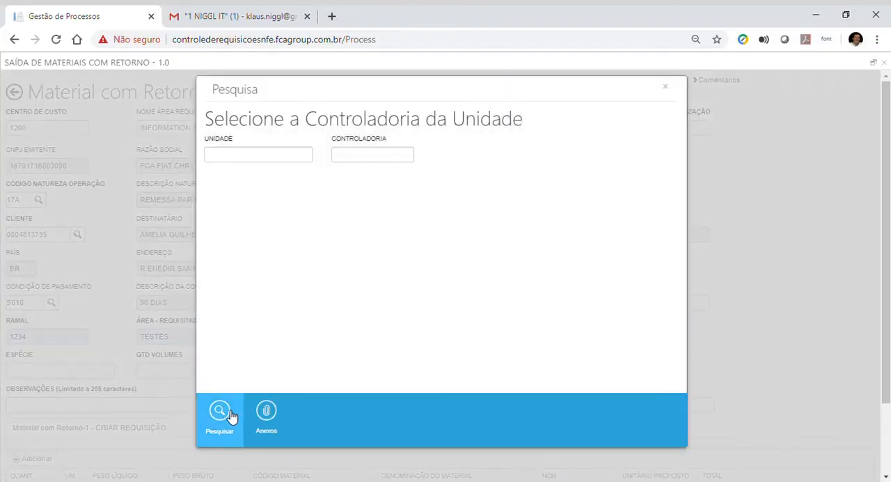
left_click(232, 418)
left_click(221, 267)
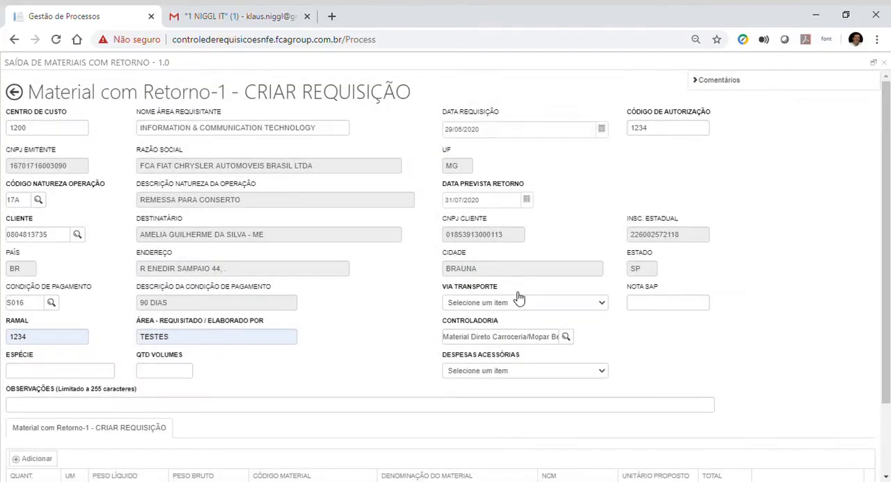
Step: Set the transport mode (Via Transporte) to MARÍTIMO and Nota SAP to 1234
left_click(518, 301)
left_click(490, 358)
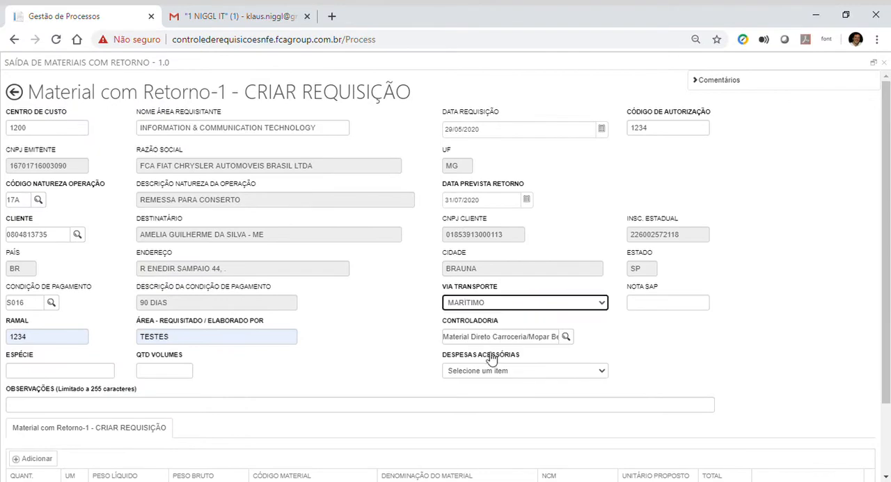
left_click(661, 302)
type("1")
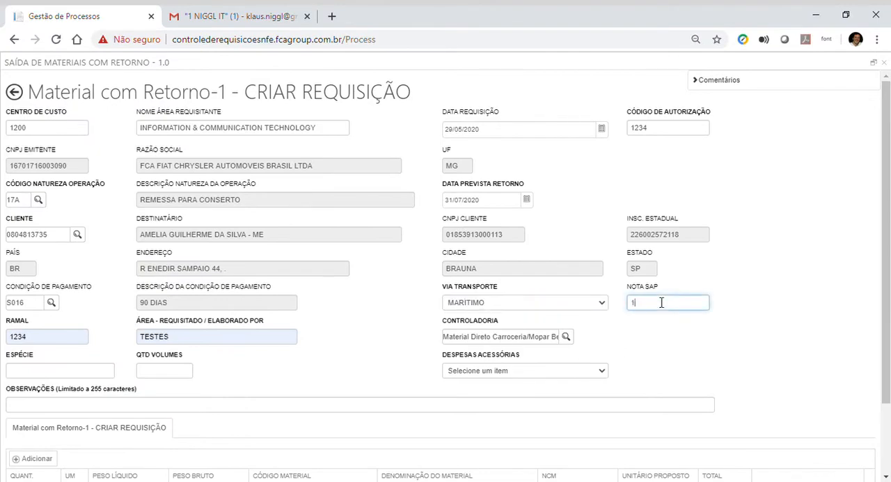
type("234")
Step: Set Espécie to VOLUME with a volume quantity of 1, and assign Despesas Acessórias to DO DESTINATÁRIO
left_click(93, 374)
left_click(70, 388)
left_click(160, 370)
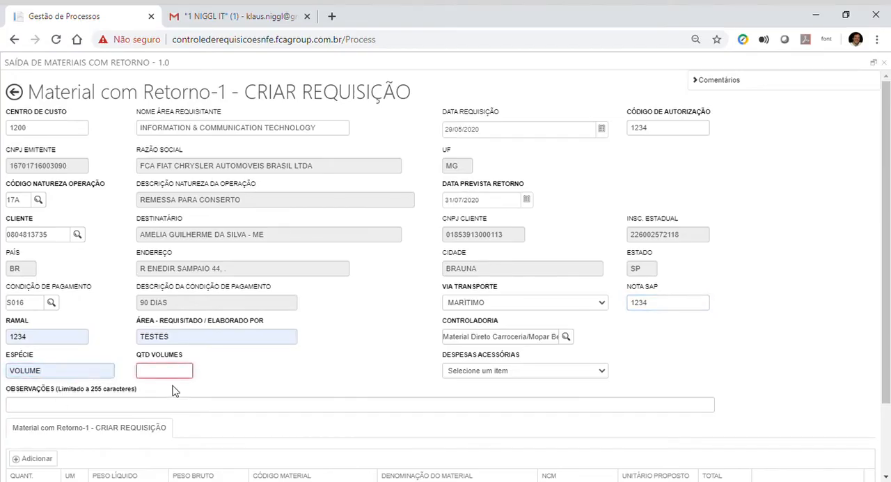
type("1")
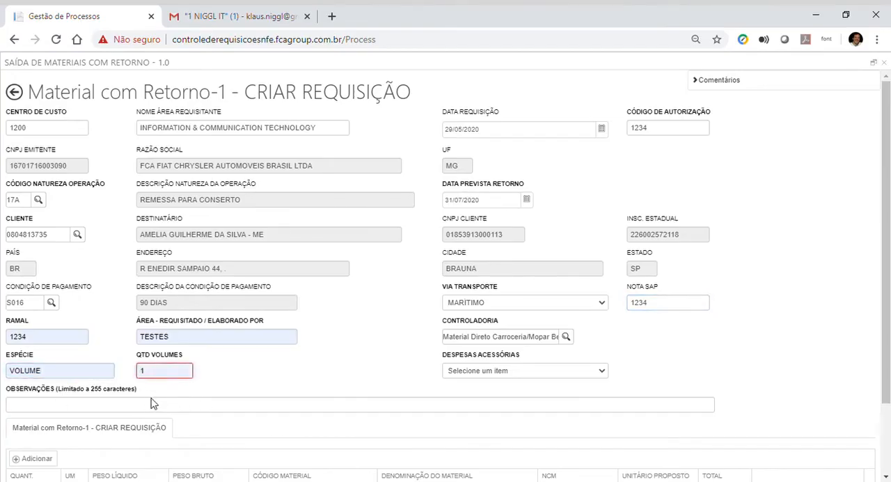
left_click(588, 373)
left_click(501, 394)
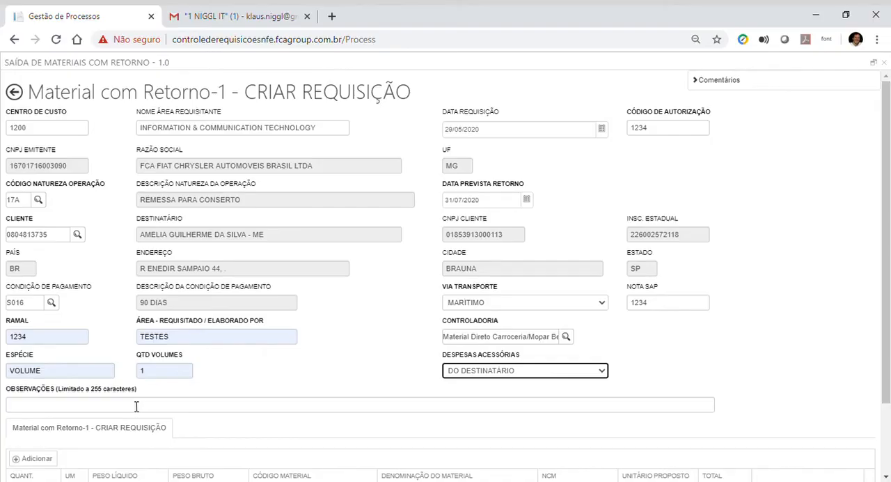
Step: Try to save the requisition, and fill Observações with PROCEDIMENTO PARA EMISSÃO DE REQUISIÇÃO
scroll(137, 405, "down", 2)
left_click(25, 448)
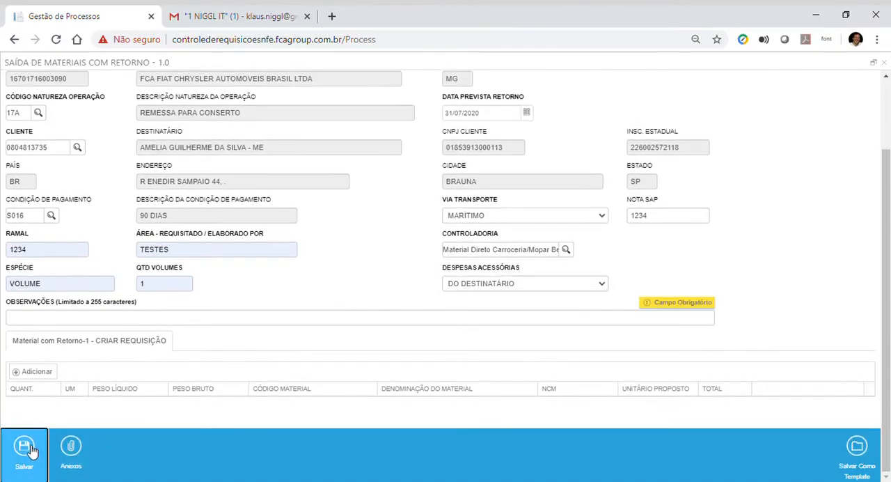
left_click(144, 326)
type("PROCEDIMENTO PARA EMISSÃO DE REQUISIÇÃO")
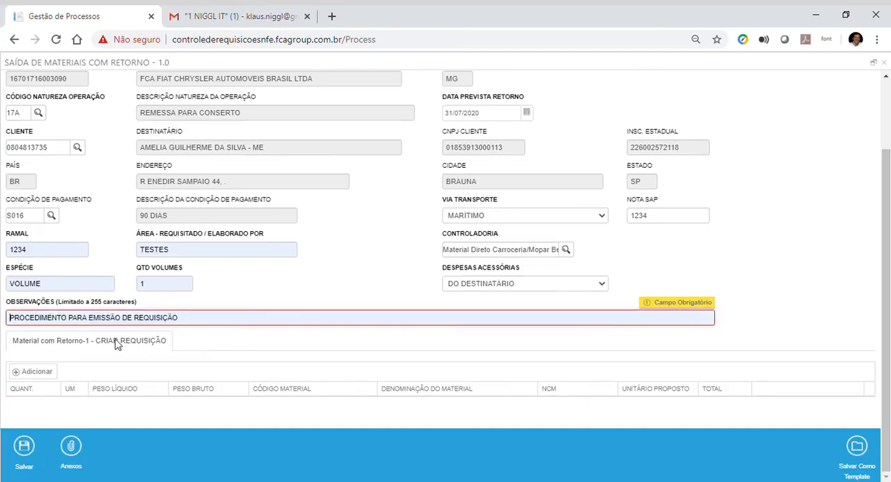
Step: Add the comment "urgente" to the requisition and check its entry in the comment list
scroll(557, 287, "up", 2)
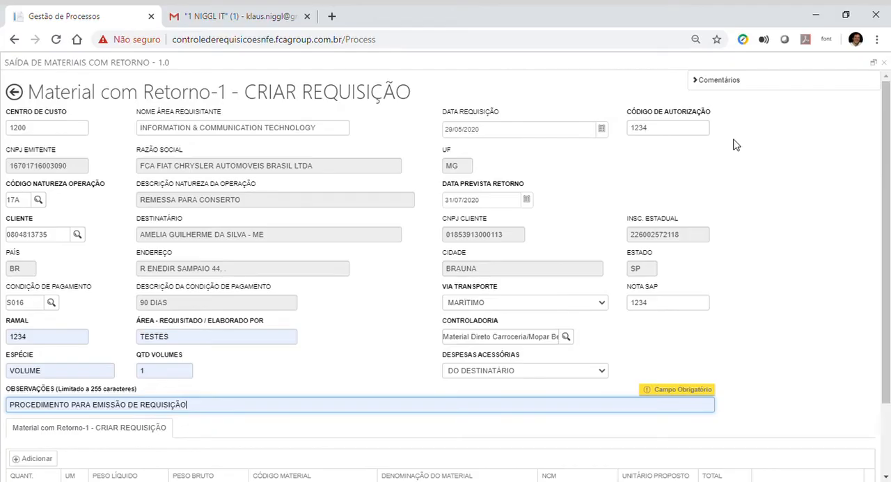
left_click(711, 80)
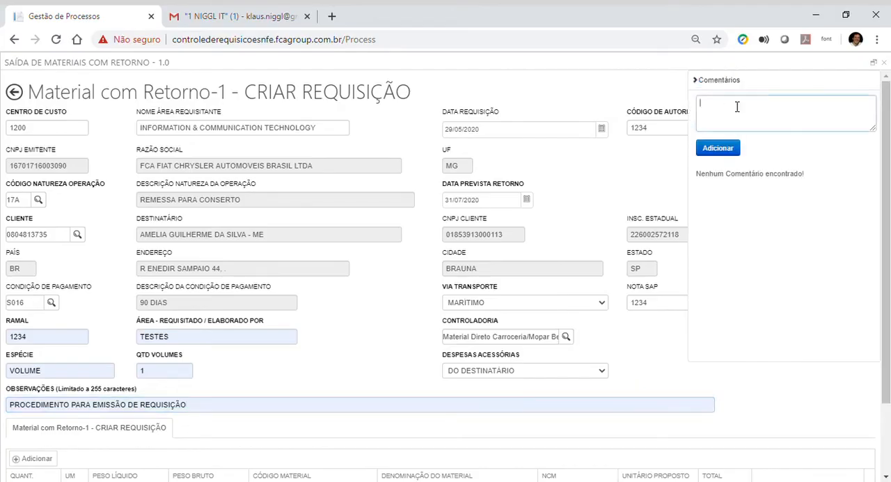
type("urgente")
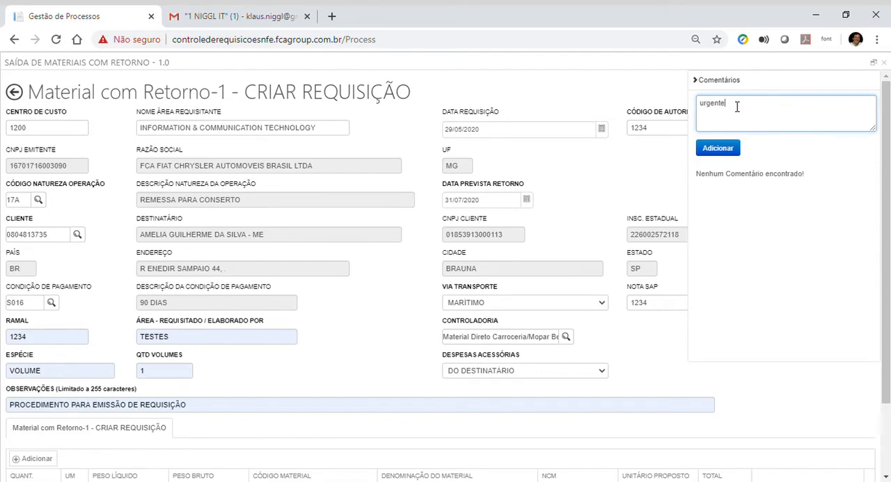
left_click(734, 148)
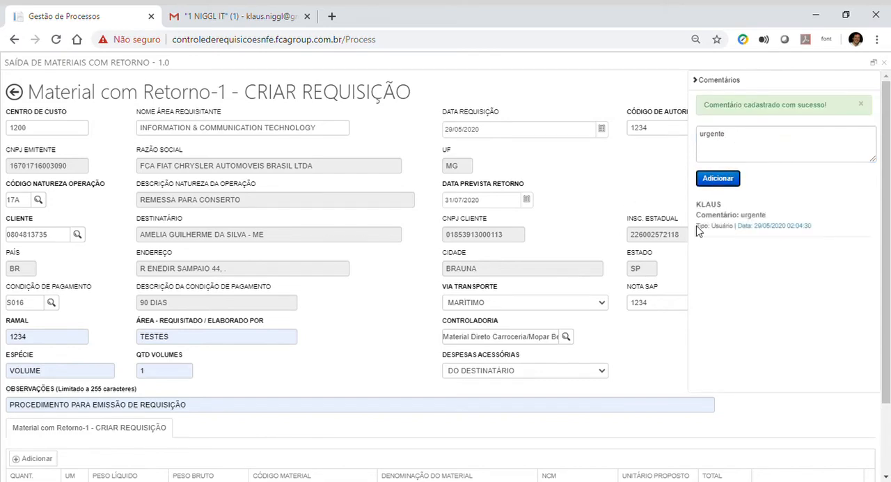
left_click_drag(701, 205, 741, 215)
left_click(723, 206)
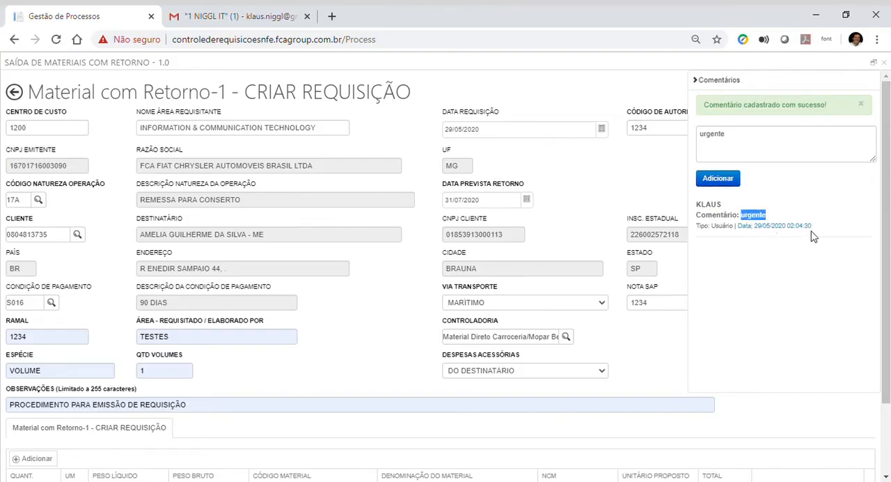
Step: Collapse the comments and attach the file FIAT_RequisicoesNFe (1).pdf to the requisition
left_click(706, 79)
scroll(160, 306, "down", 2)
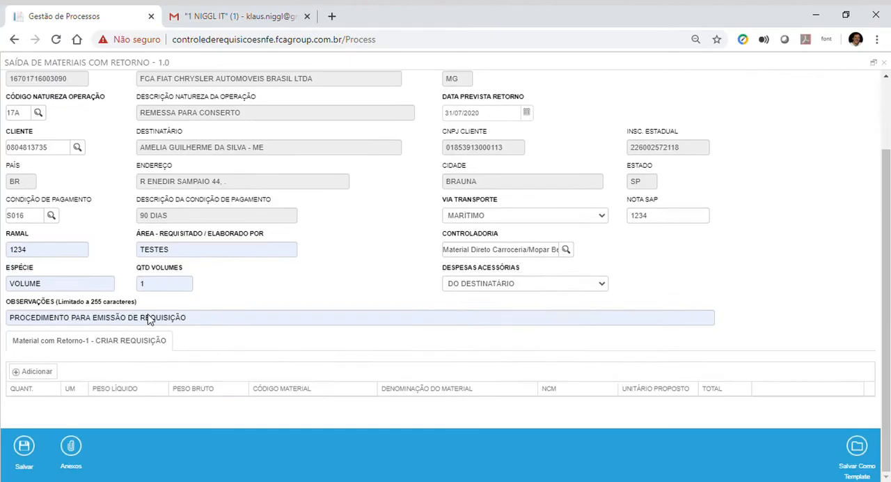
left_click(71, 446)
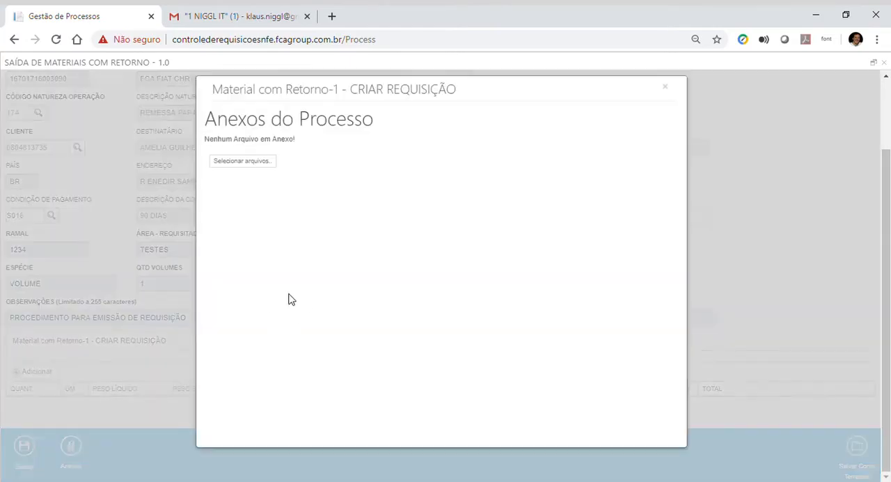
left_click(247, 167)
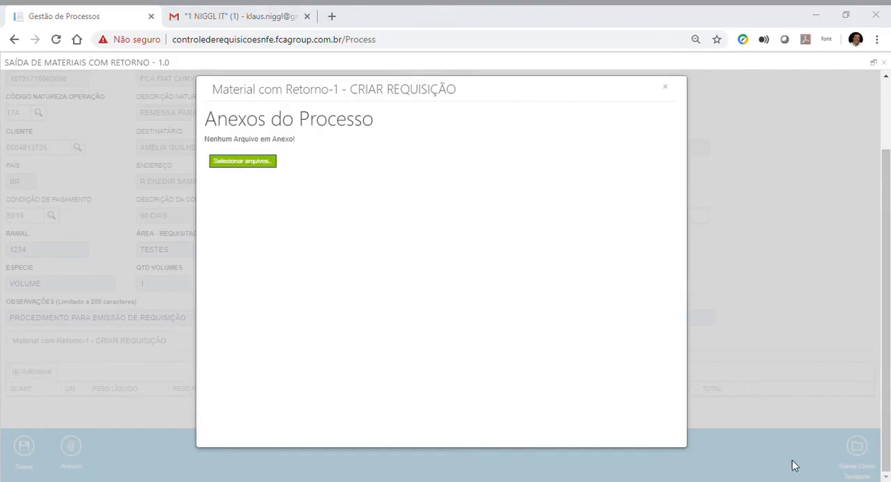
double_click(196, 273)
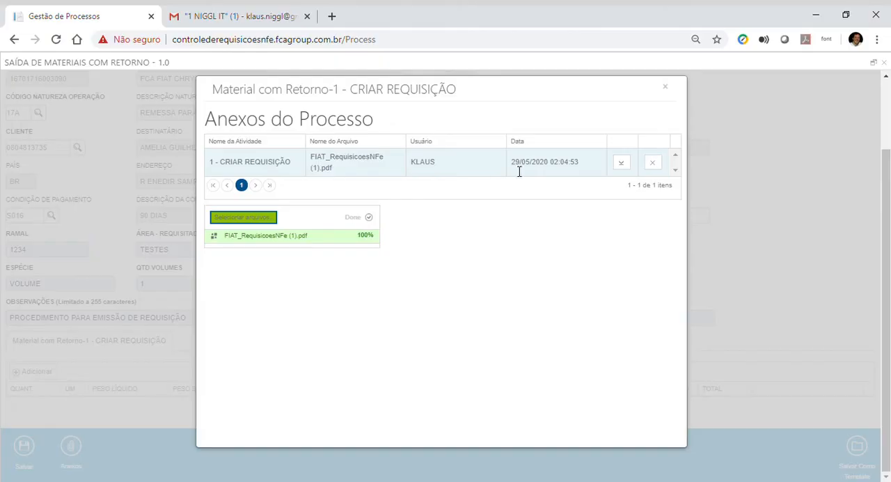
Step: Delete the attached PDF, attach FIAT_RequisicoesNFe (1).pdf again, and close the attachments
left_click(653, 163)
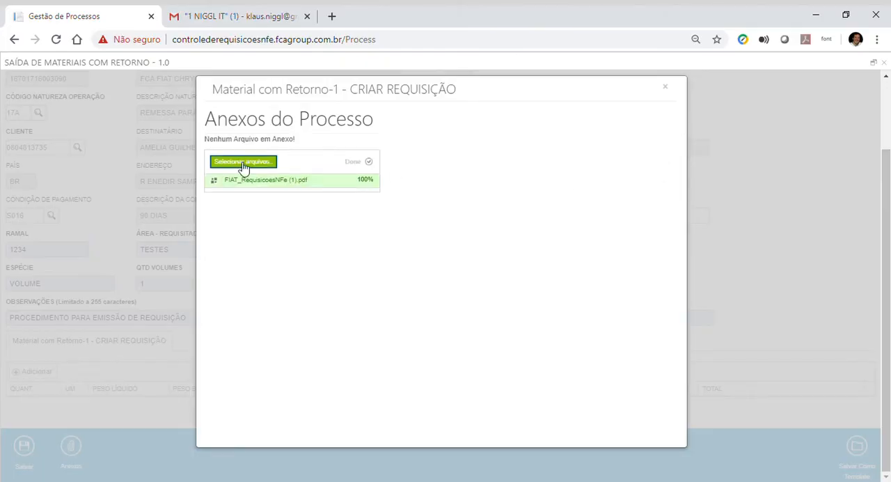
left_click(243, 164)
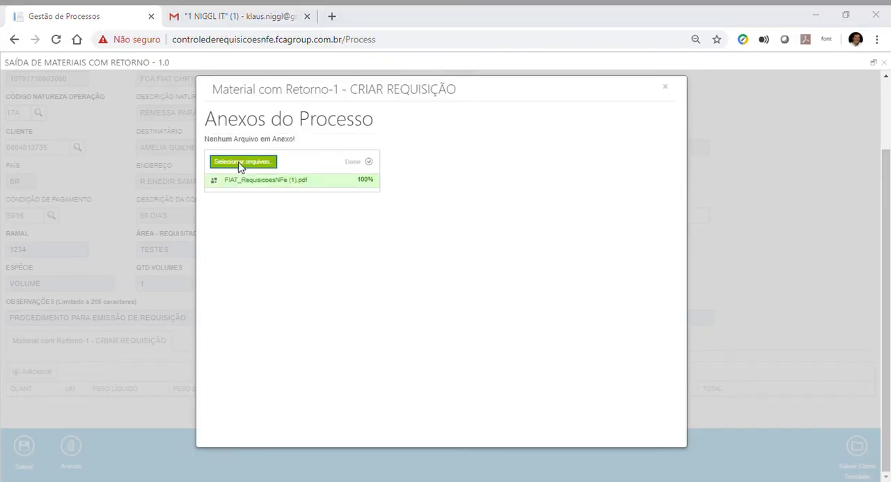
double_click(177, 272)
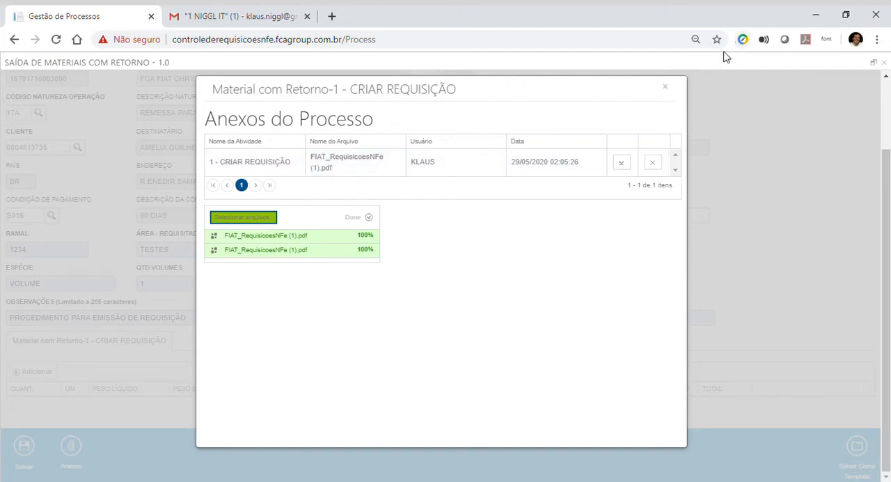
left_click(664, 87)
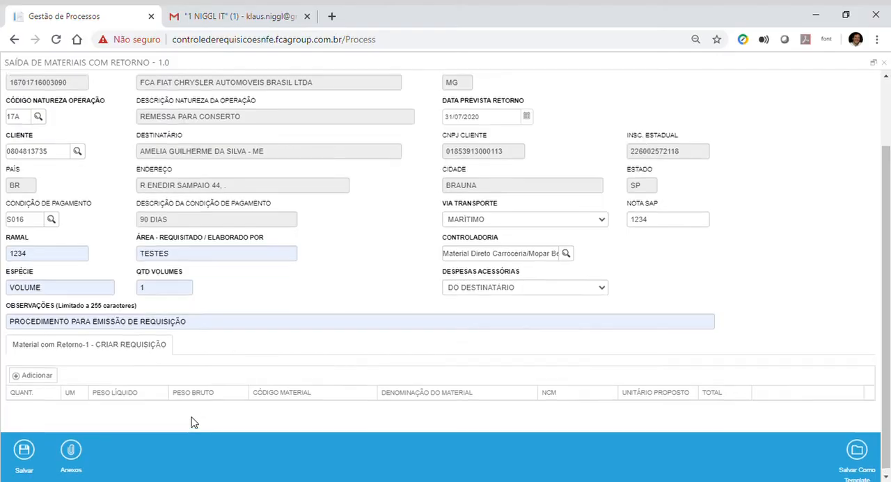
scroll(194, 422, "up", 2)
scroll(192, 422, "down", 2)
scroll(272, 413, "up", 2)
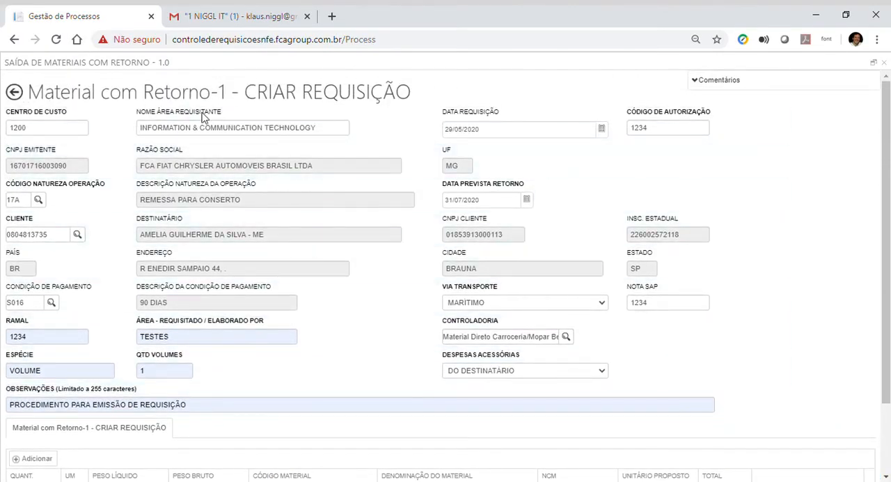
scroll(399, 166, "down", 1)
scroll(399, 166, "down", 1)
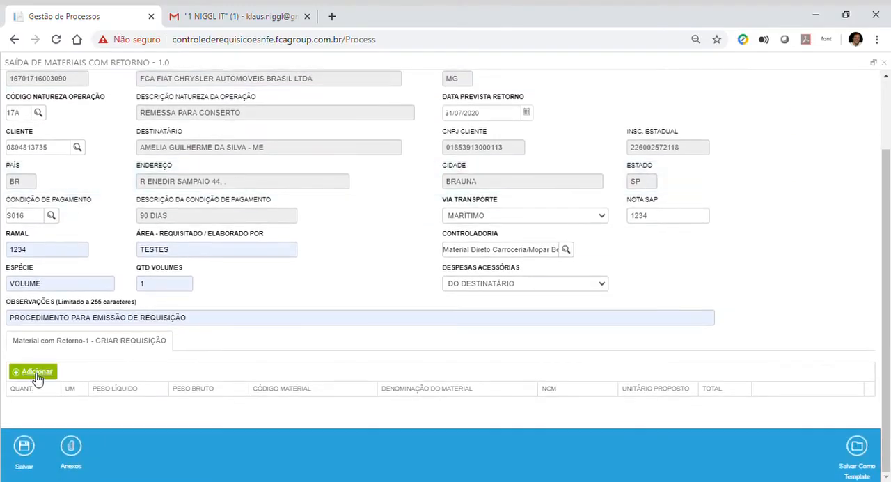
left_click(43, 374)
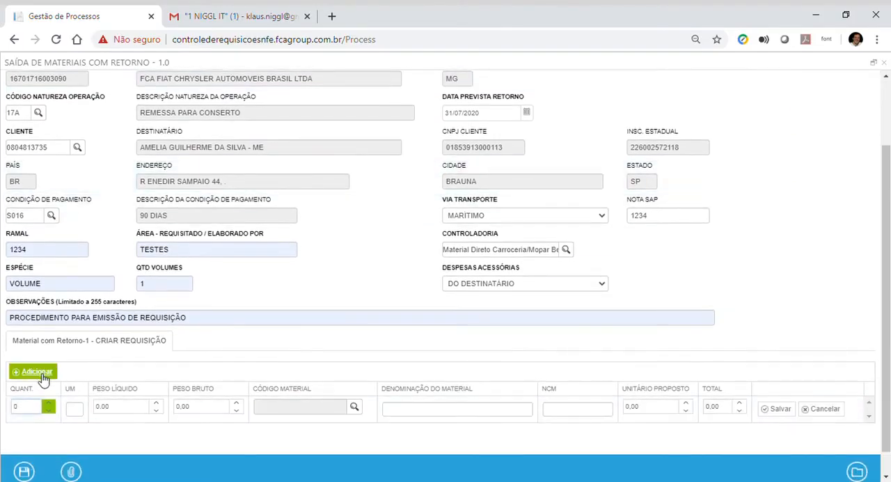
left_click(835, 411)
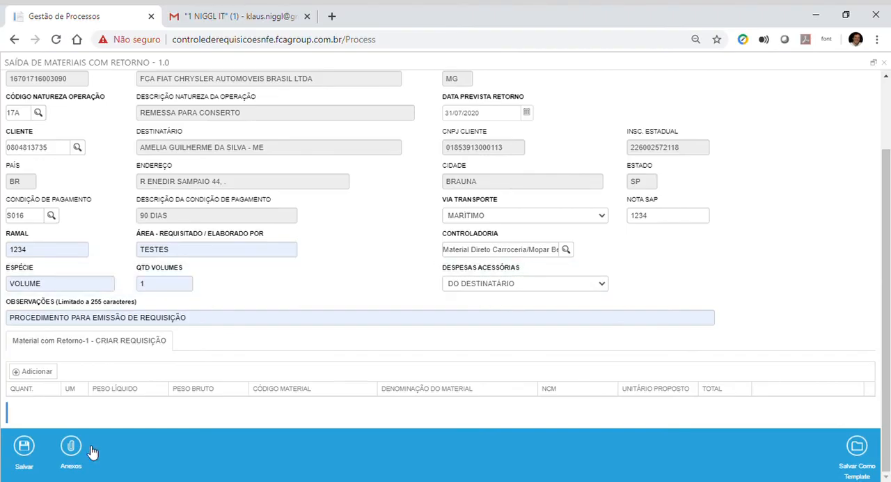
Step: Save the requisition without any material items, copy its protocol number, and close its window
left_click(28, 452)
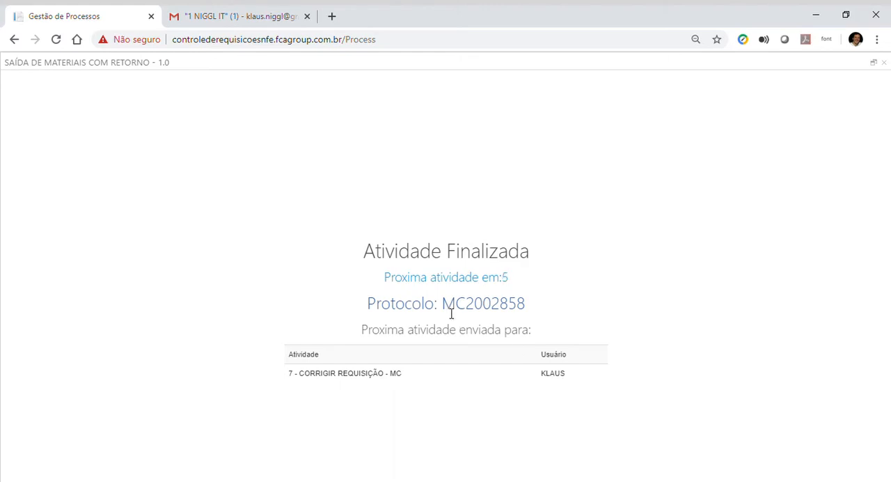
left_click_drag(443, 306, 529, 309)
key("ctrl+c")
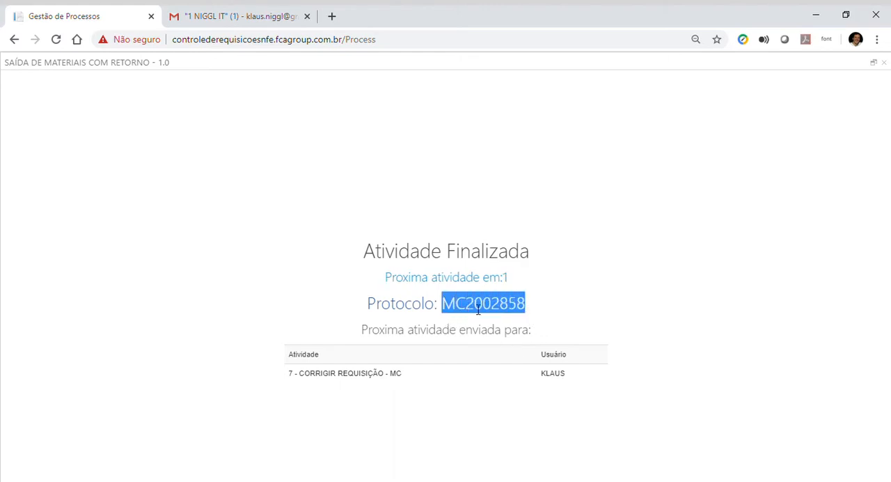
left_click(884, 63)
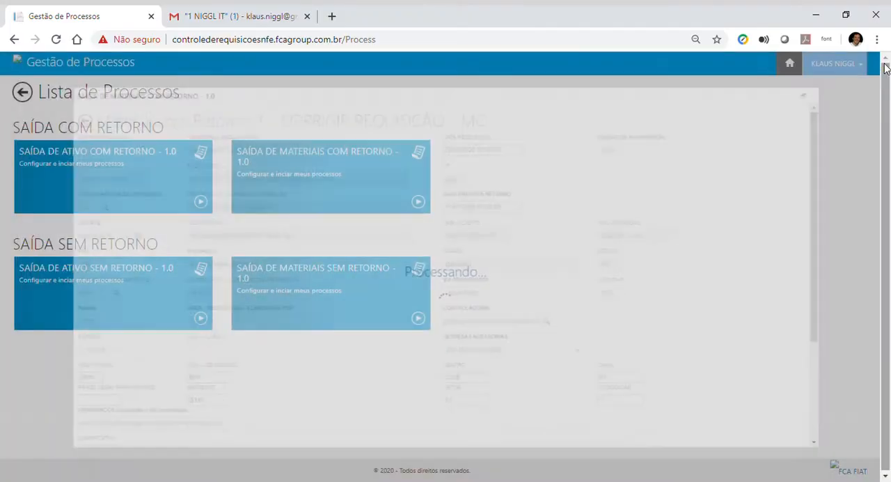
Step: In Minhas Atividades, search the SAÍDA DE MATERIAIS COM RETORNO process by the copied protocol number
left_click(19, 64)
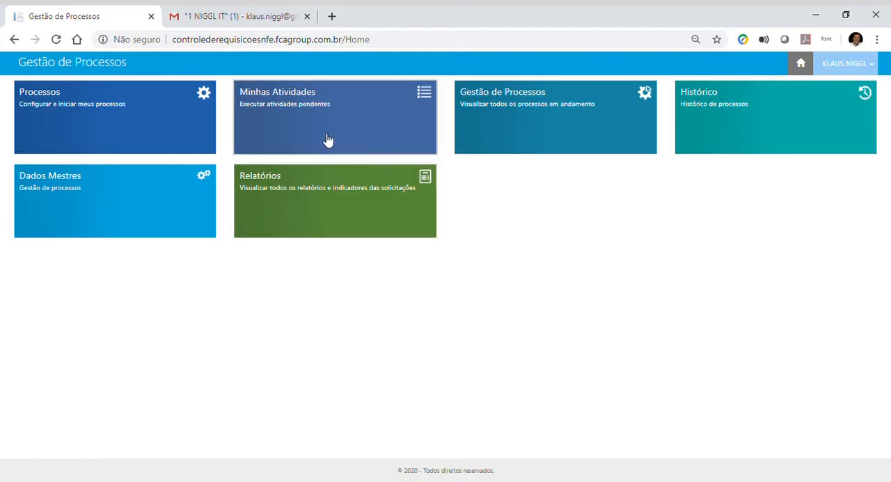
left_click(327, 140)
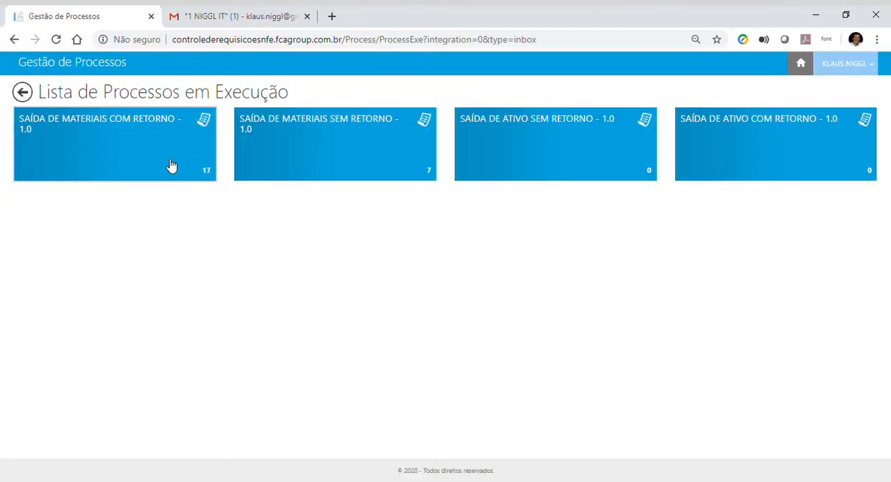
left_click(146, 163)
left_click(66, 131)
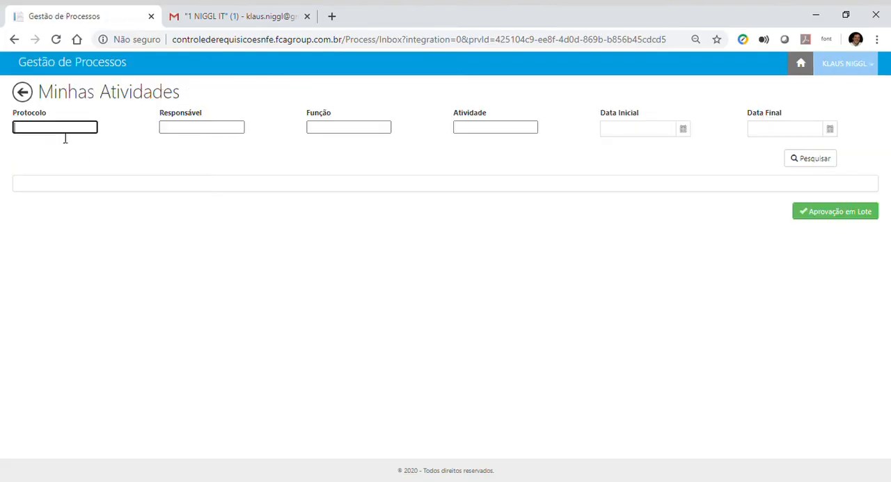
key("ctrl+v")
left_click(819, 160)
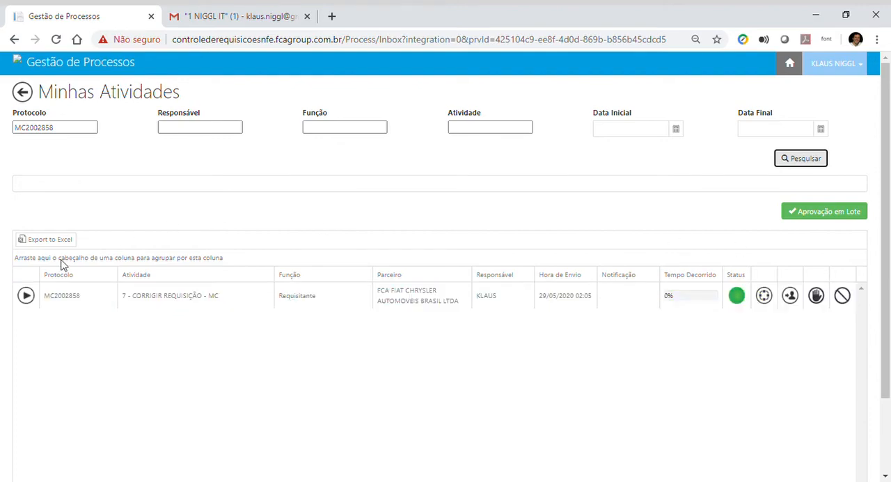
Step: Open the found CORRIGIR REQUISIÇÃO activity in a maximized window and add the comment "entendido"
left_click(26, 295)
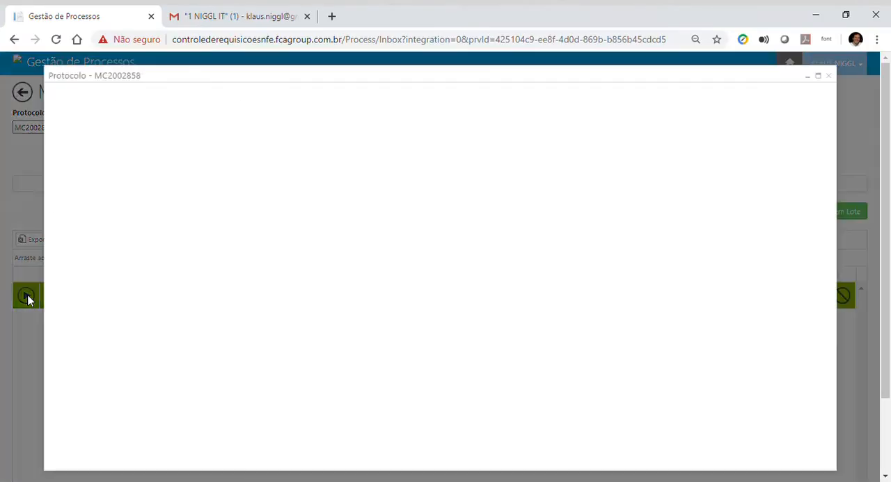
left_click(818, 76)
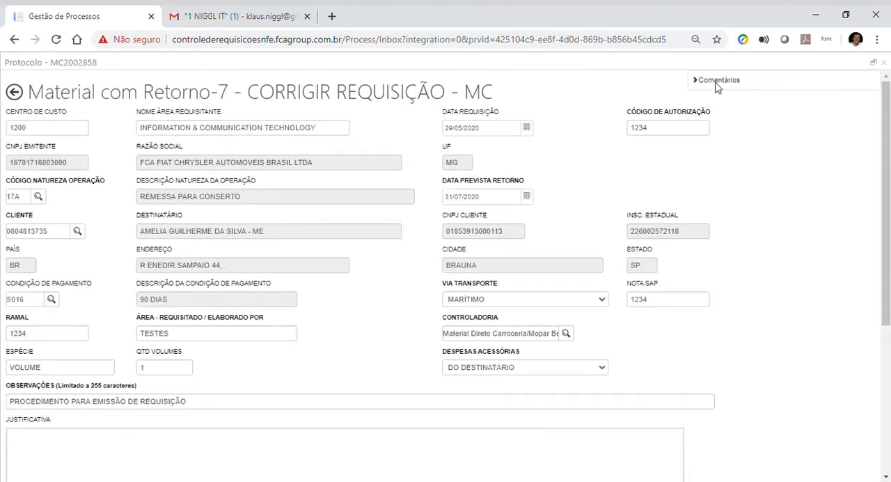
left_click(717, 81)
left_click(720, 114)
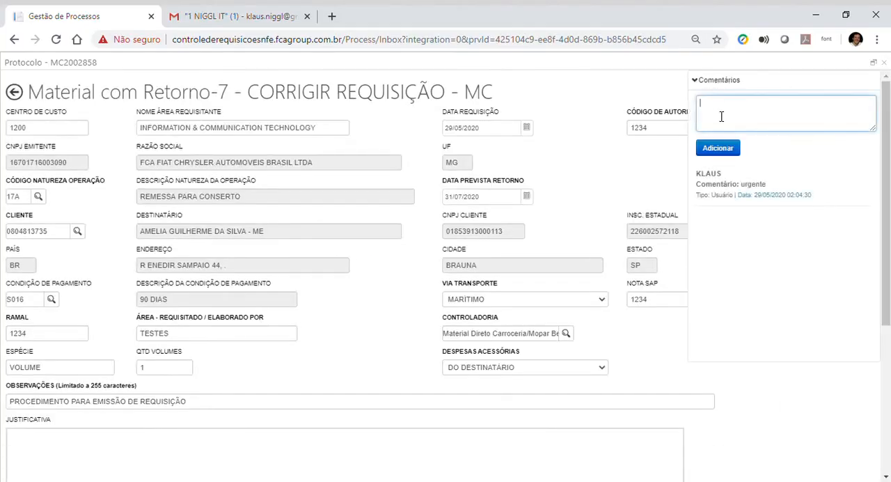
type("entendido")
left_click(731, 148)
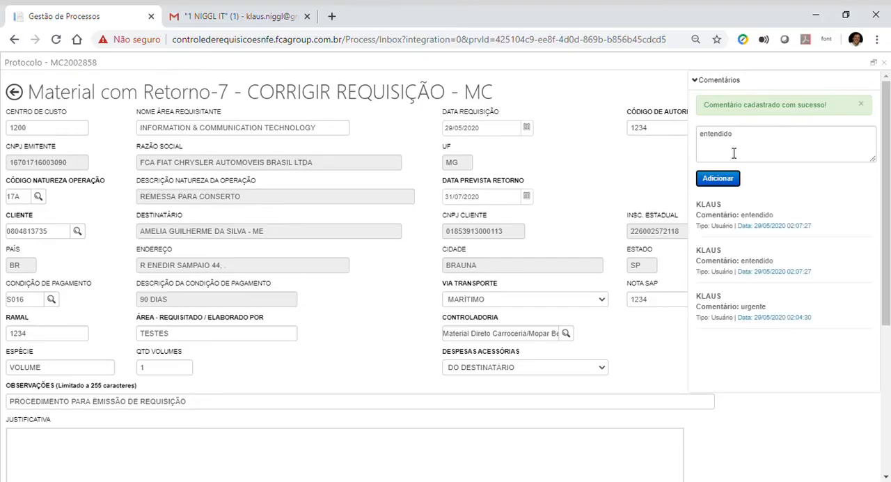
Step: Try to delete the FIAT_RequisicoesNFe (1).pdf attachment that belongs to the CRIAR REQUISIÇÃO activity
scroll(756, 220, "down", 5)
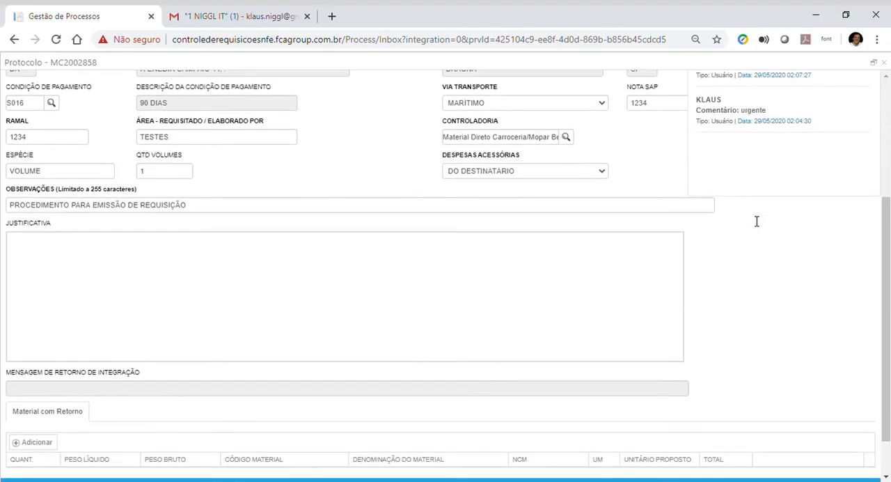
left_click(77, 452)
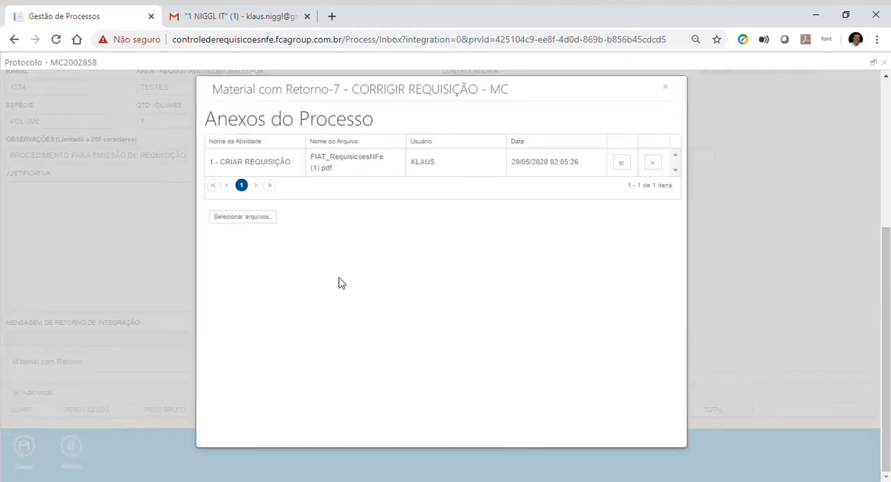
left_click(655, 166)
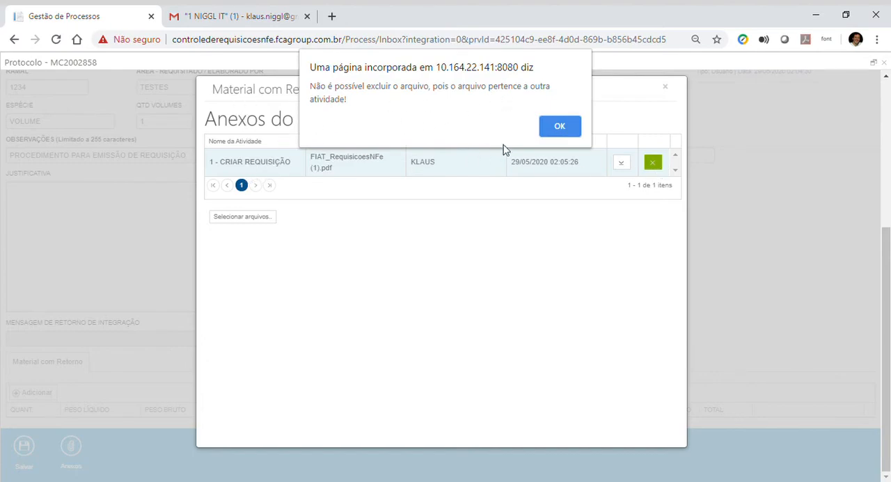
left_click(564, 124)
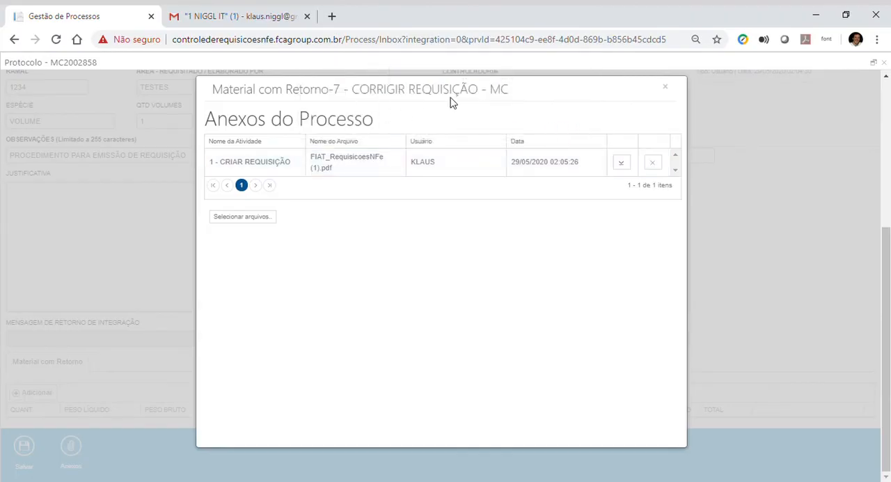
Step: Attach the file FIAT_RequisicoesNFe (2) (1).pdf to the correction activity and close the attachments
left_click(258, 220)
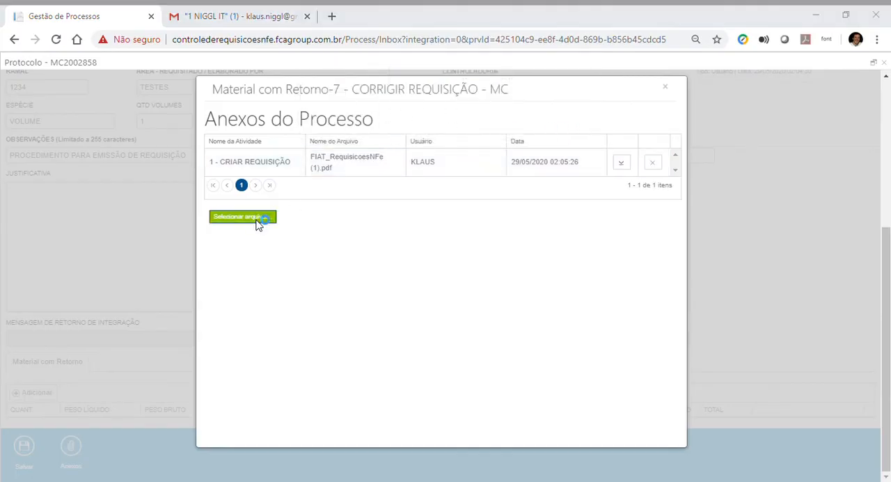
double_click(204, 287)
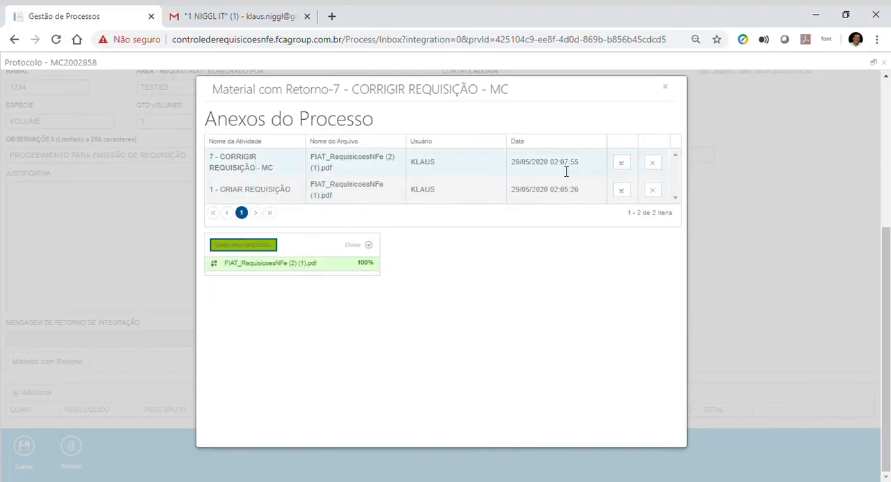
left_click(665, 87)
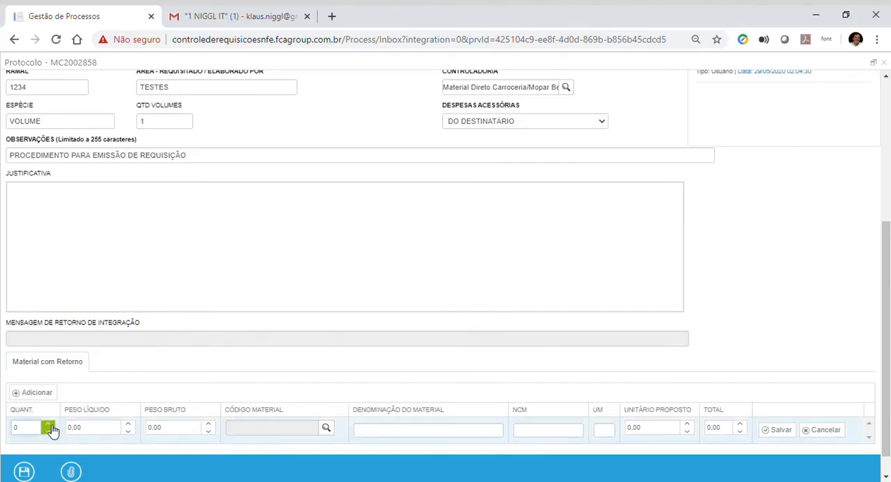
Step: Add a material item with quantity 5, Peso Líquido 1000 and Peso Bruto 1200
left_click(51, 424)
left_click(50, 424)
left_click(50, 424)
left_click(50, 424)
left_click(50, 424)
left_click(107, 431)
type("1000")
left_click(183, 430)
type("1")
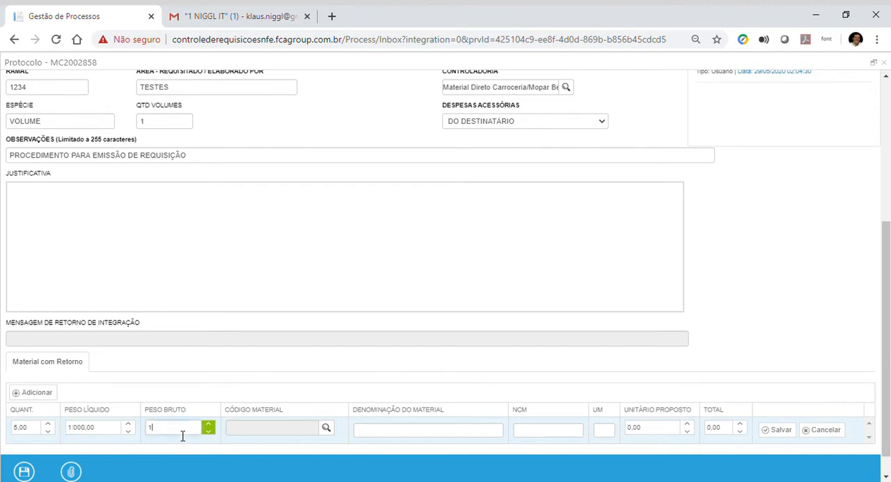
type("200")
Step: Search the SAP materials for "renega" and pick RENEGADE LIMITED AT 1.8 DIESEL 5 LUGAR, code 722656805, as the item's material
left_click(326, 428)
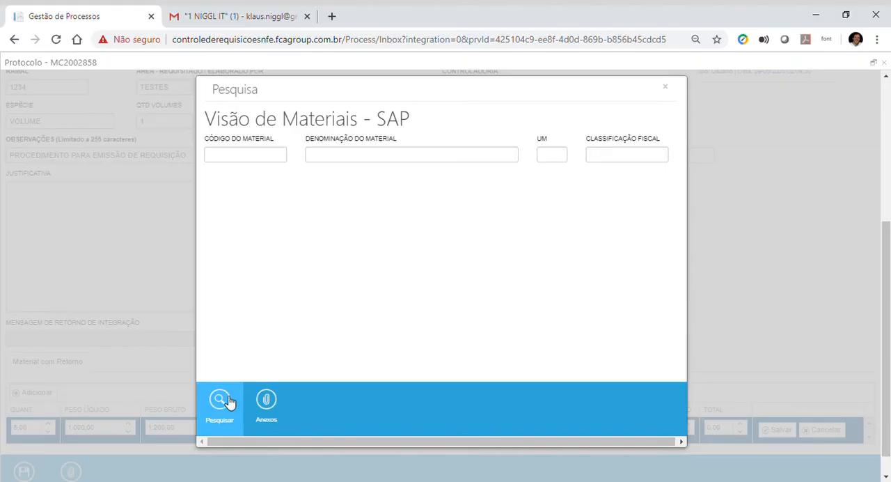
left_click(229, 399)
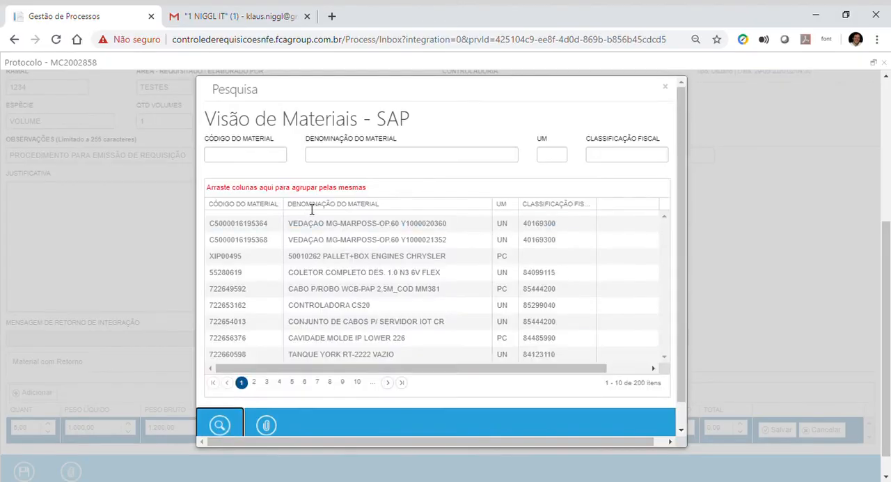
left_click(337, 157)
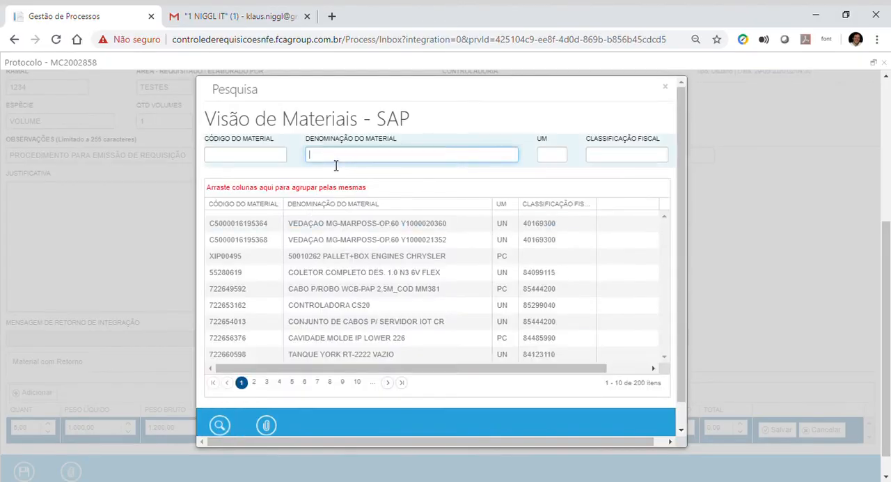
type("renega")
left_click(219, 423)
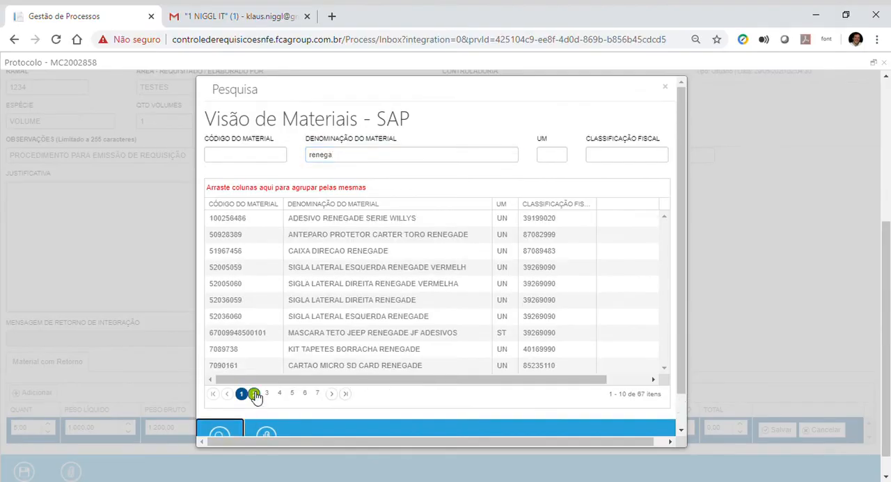
left_click(304, 393)
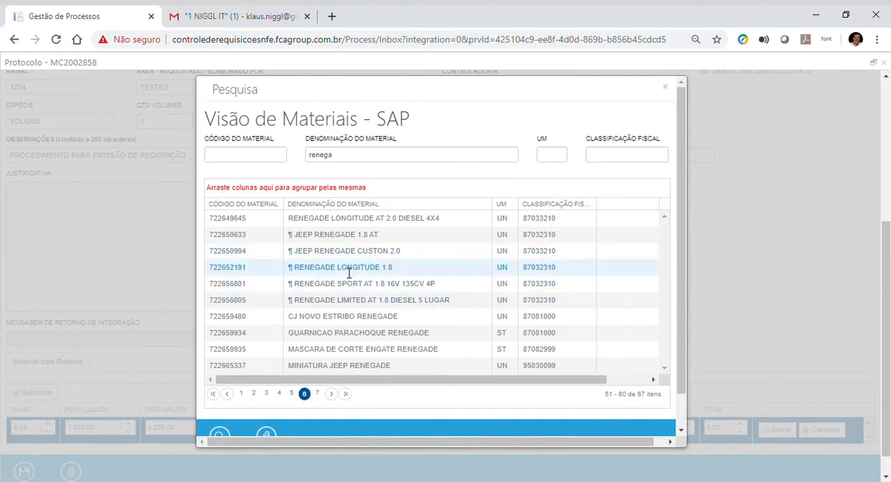
double_click(349, 301)
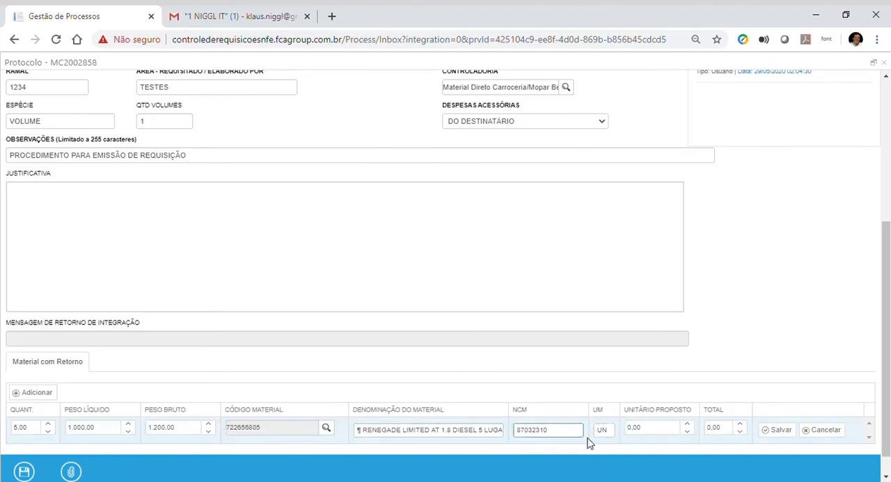
Step: Set the material item's Unitário Proposto to 100000 and save the item
double_click(536, 430)
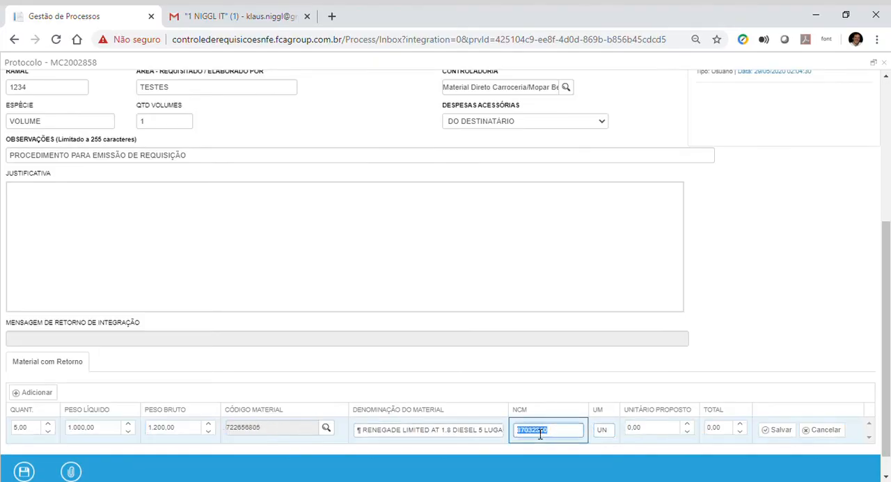
left_click(467, 434)
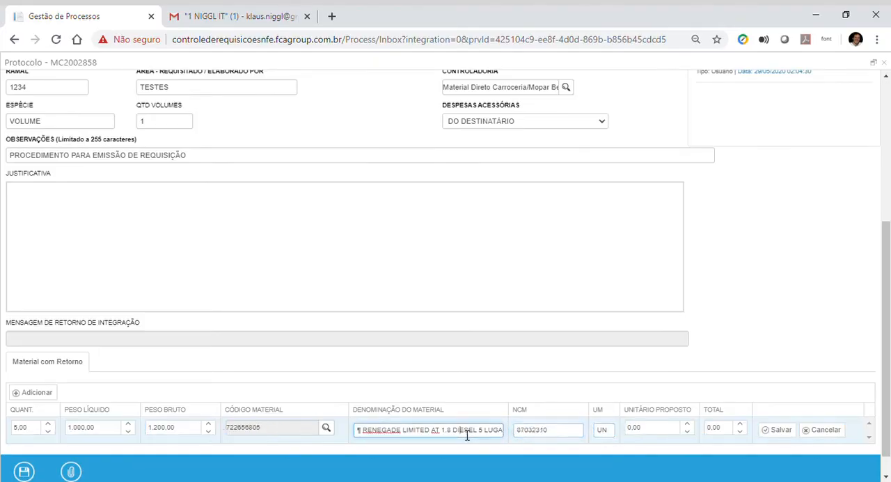
left_click(653, 436)
key("BackSpace")
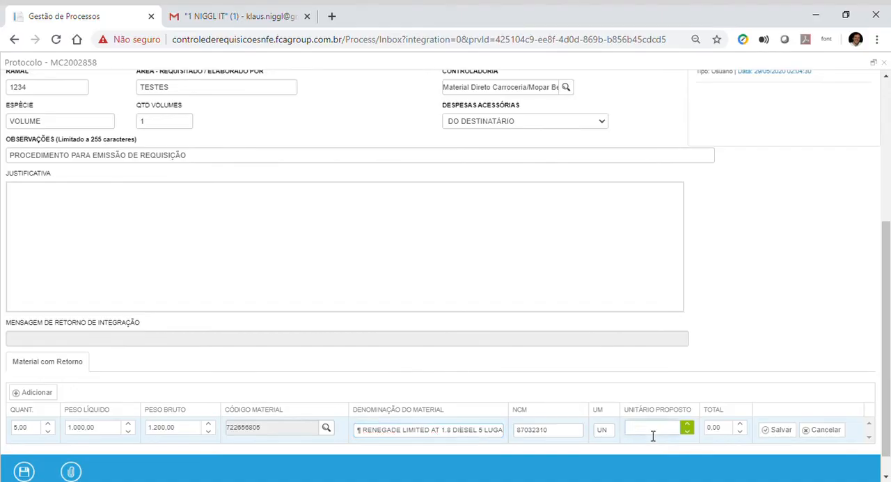
type("100000")
left_click(780, 430)
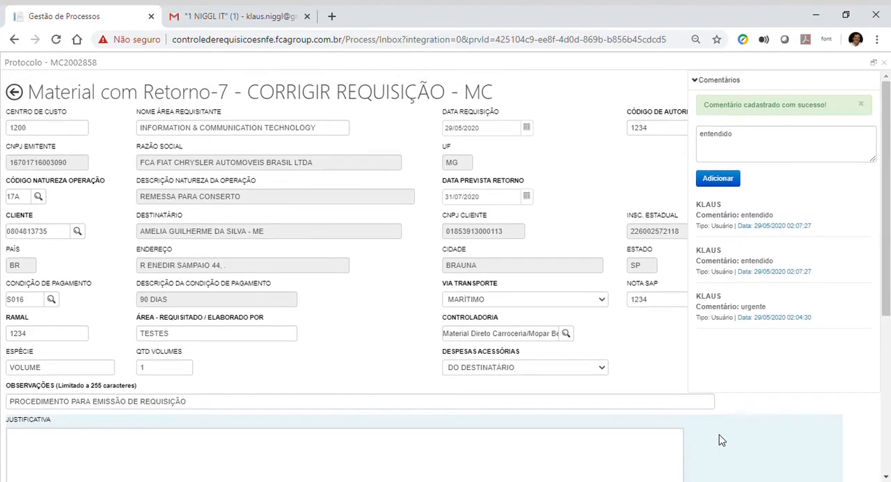
Step: Collapse the comments, close the CORRIGIR REQUISIÇÃO form and return to the home page
left_click(696, 81)
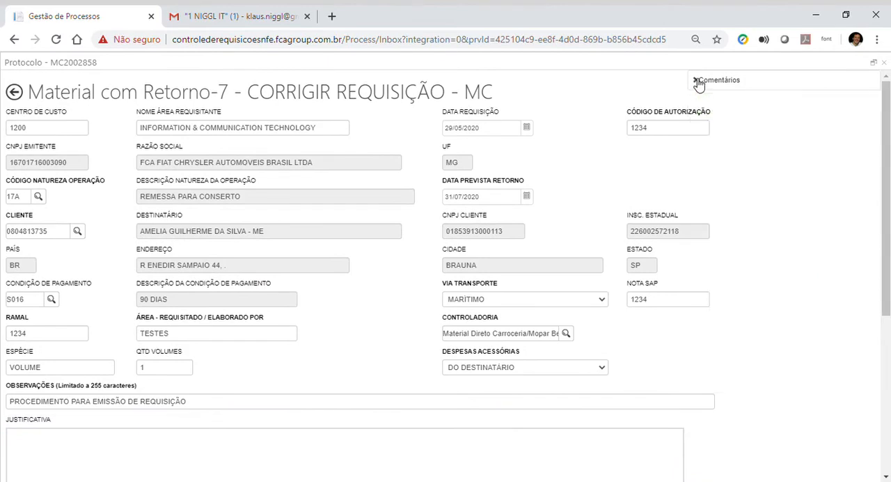
left_click(883, 62)
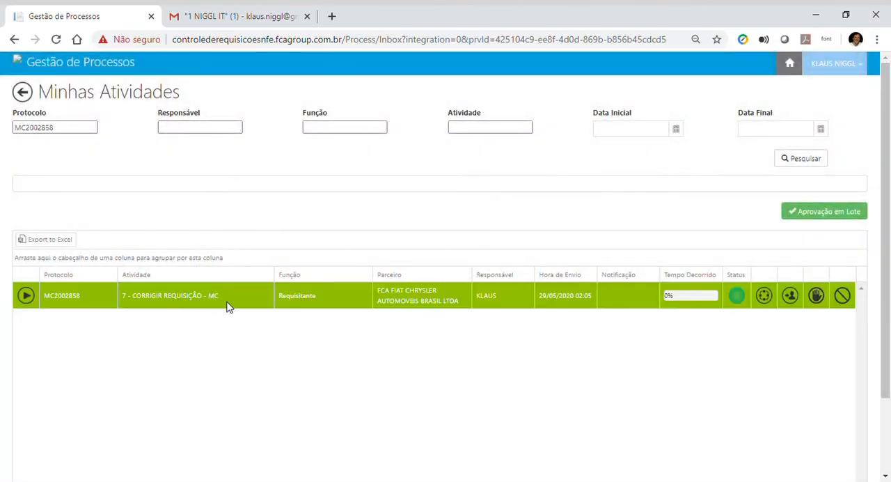
left_click(22, 63)
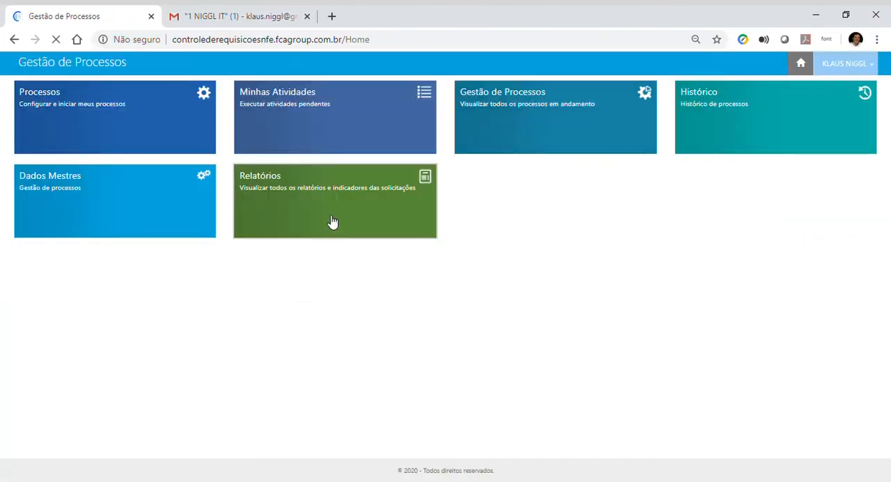
Step: Generate the Requisições de Notas Fiscais report filtered by the corrected requisition's protocol number
left_click(330, 219)
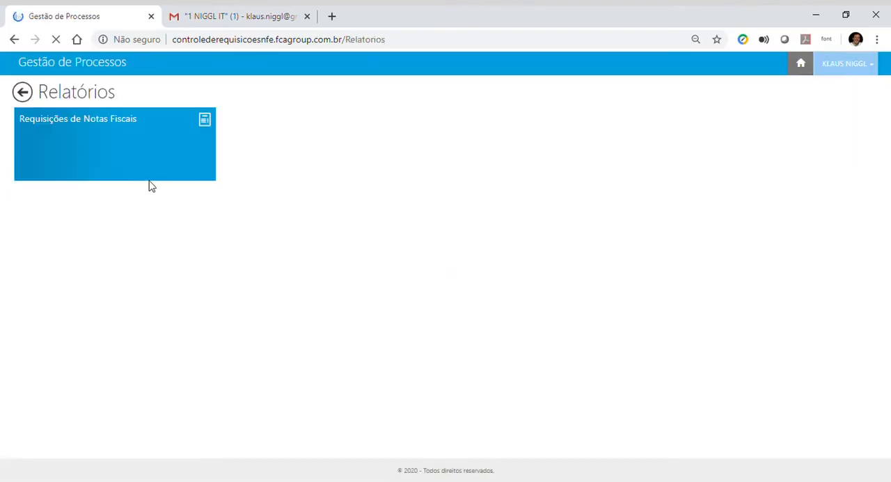
left_click(128, 163)
left_click(153, 116)
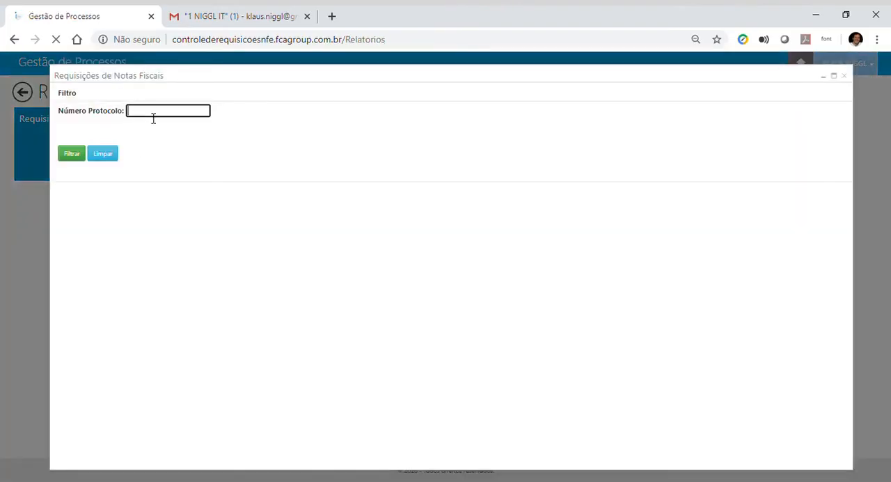
type("MC2002858")
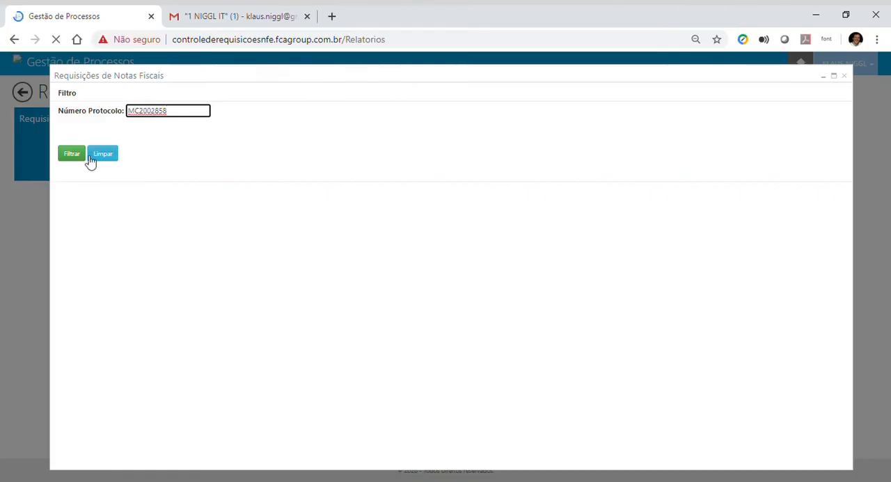
left_click(73, 156)
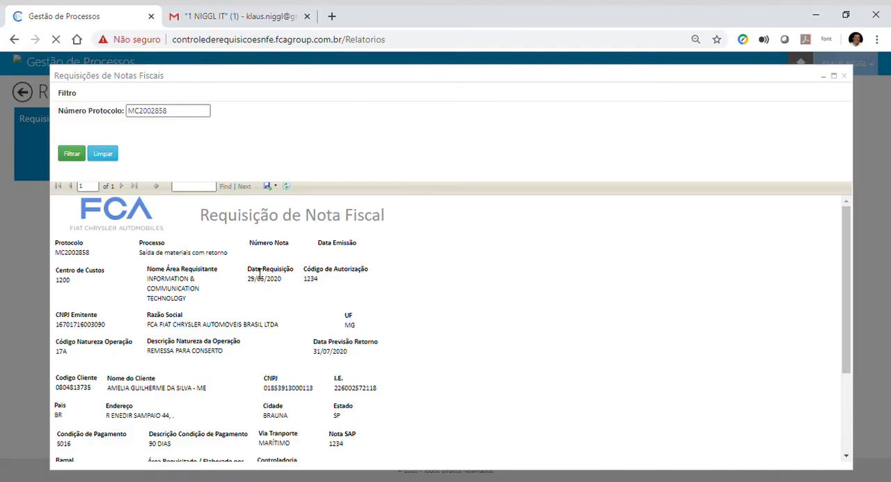
Step: Review the requisition report down to its material table and export it as a PDF file
scroll(257, 274, "down", 5)
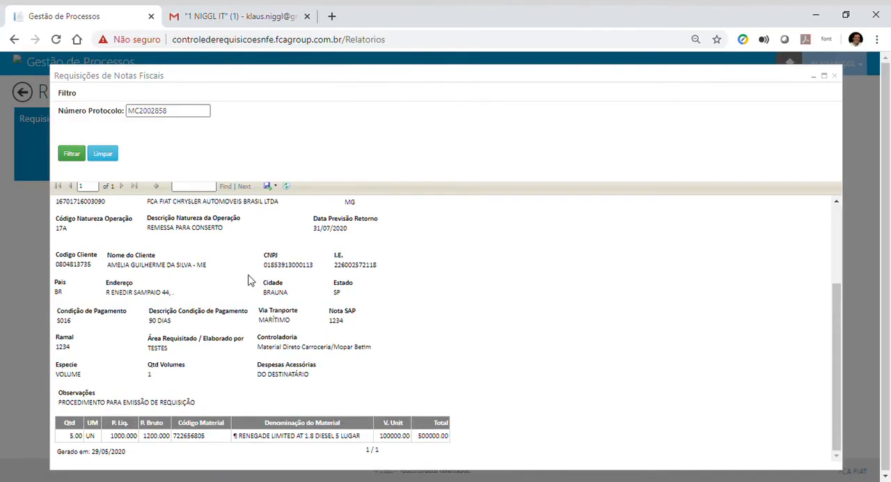
scroll(249, 278, "up", 5)
scroll(253, 280, "down", 5)
left_click(279, 191)
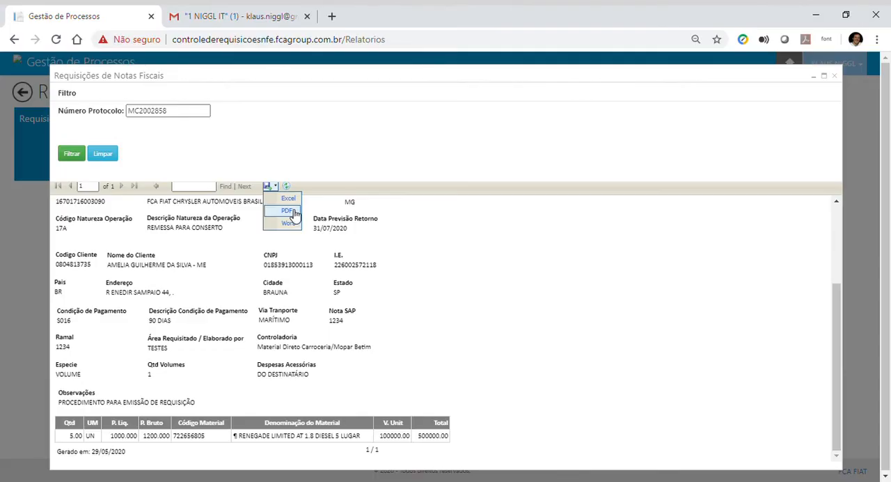
left_click(288, 210)
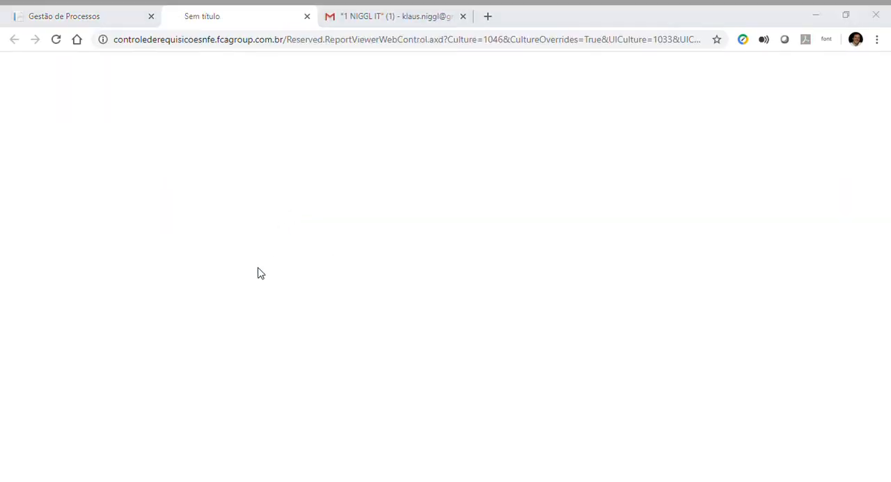
left_click(780, 456)
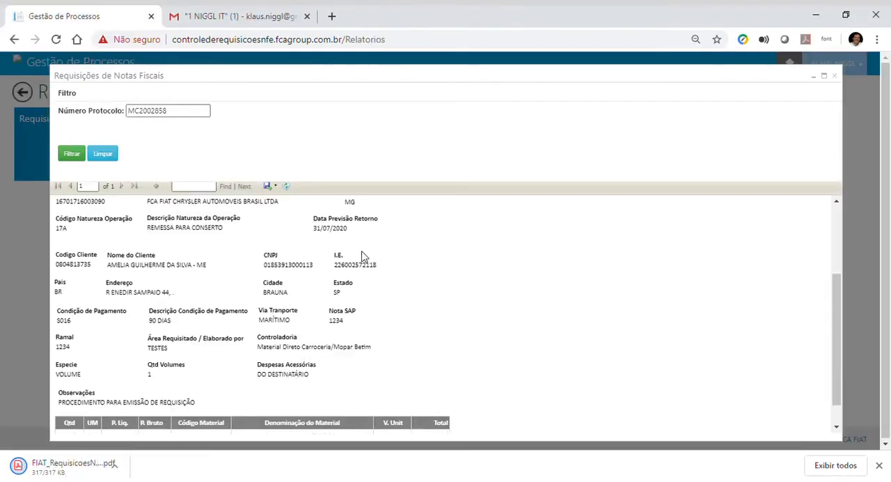
Step: Open the downloaded FIAT_RequisicoesNFe PDF and check the requisition data and the material line
left_click(68, 471)
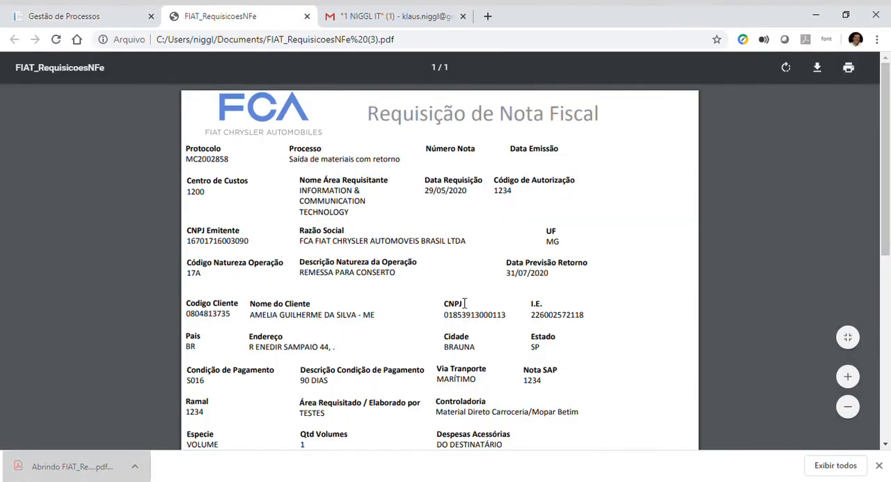
scroll(464, 304, "down", 4)
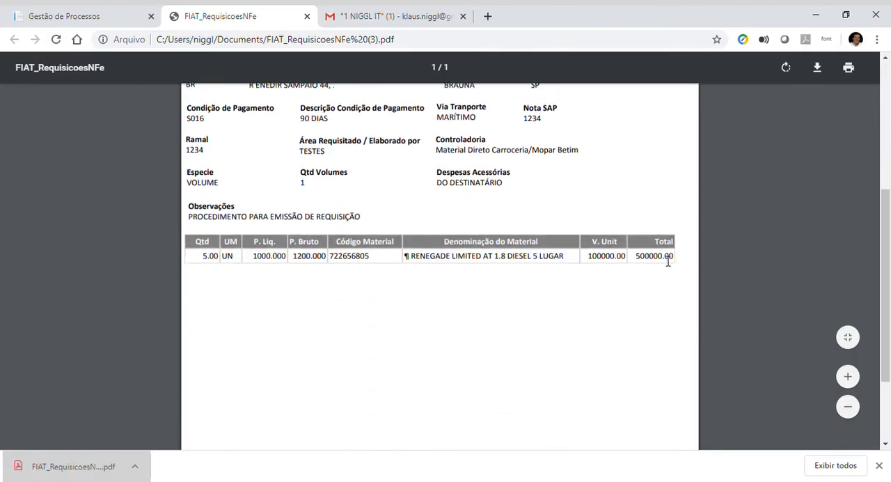
scroll(384, 268, "up", 4)
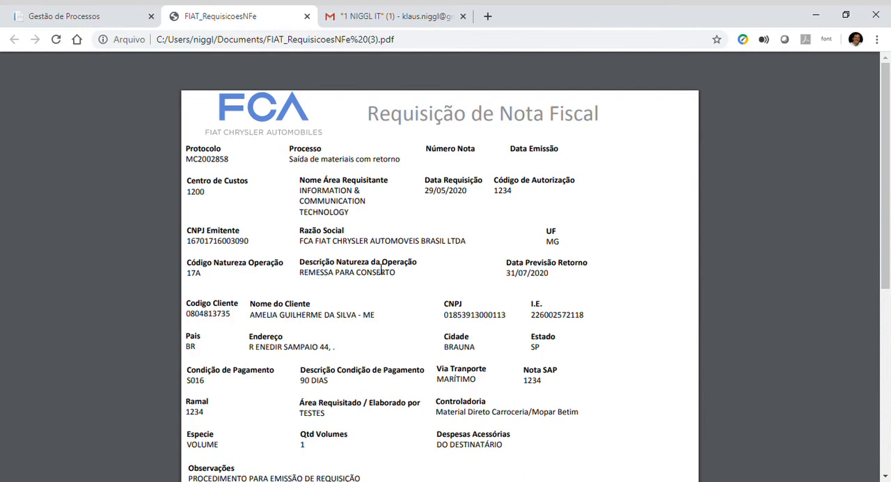
Step: Return to Gestão de Processos, close the requisition report and go back to the home page
left_click(66, 17)
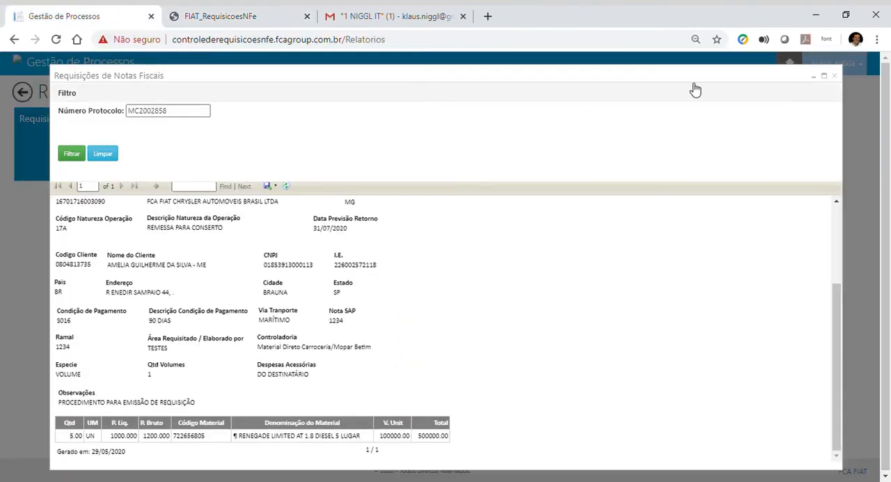
left_click(835, 75)
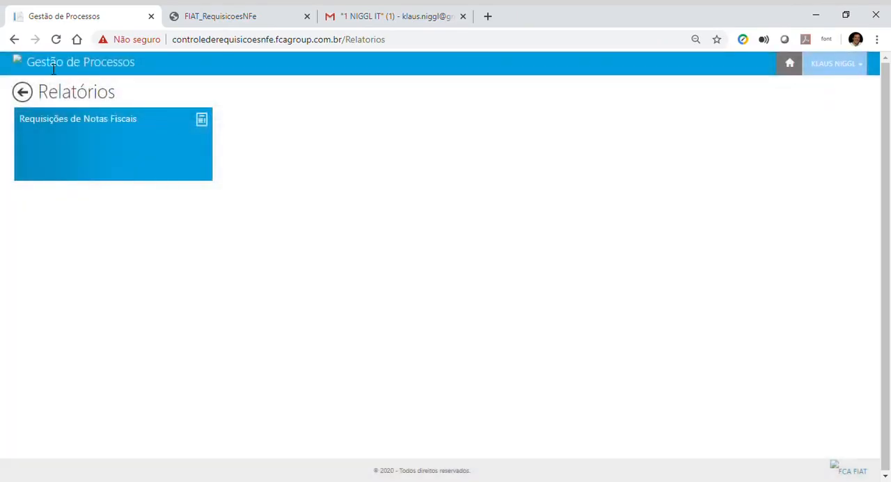
left_click(22, 66)
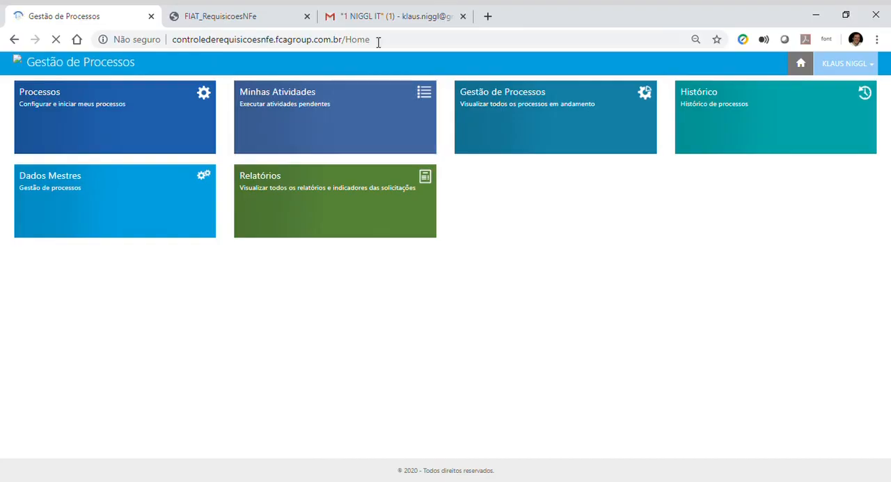
Step: Switch to Gmail, open the CORRIGIR REQUISIÇÃO notification and examine the requester and requisition number in its text
left_click(379, 15)
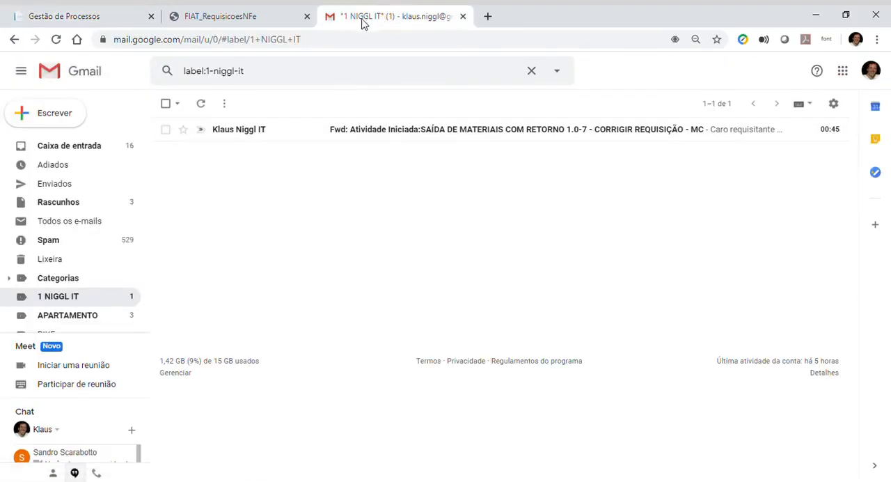
left_click(455, 135)
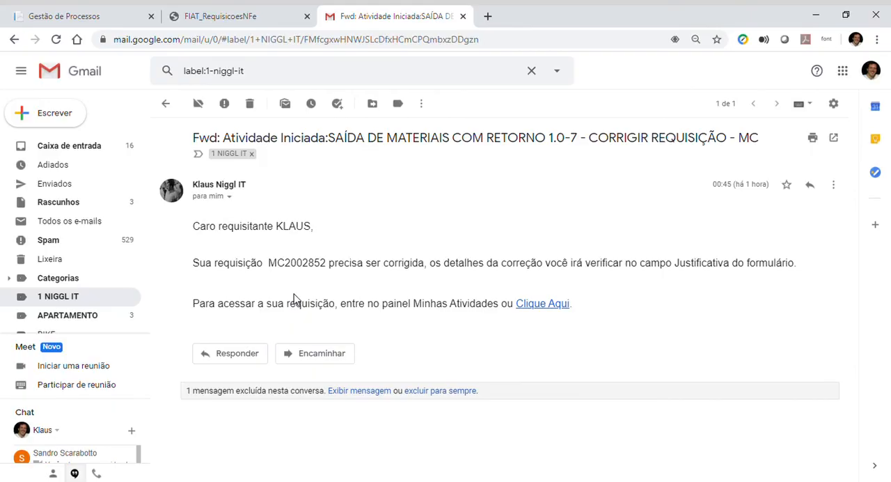
left_click_drag(220, 227, 279, 233)
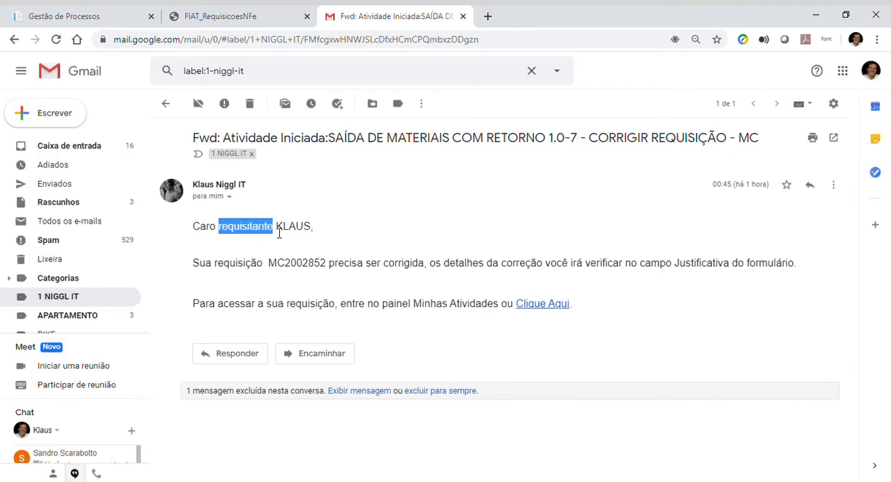
left_click(268, 248)
left_click_drag(270, 263, 334, 271)
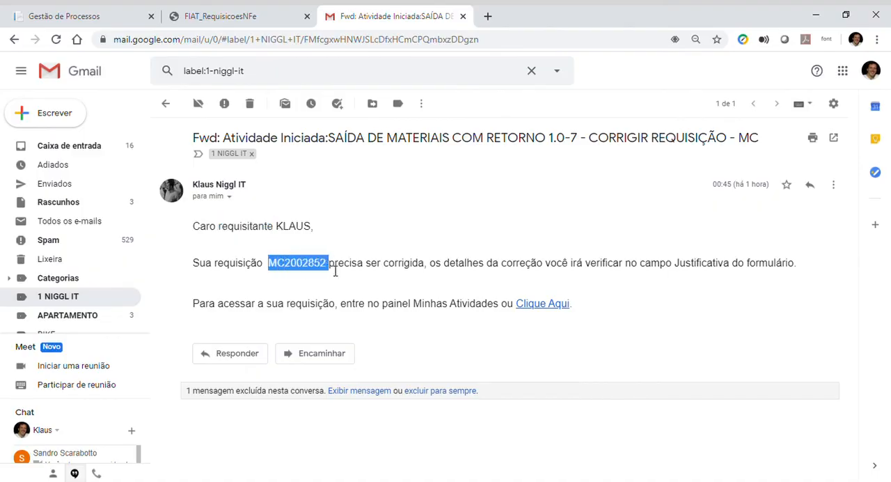
left_click(330, 285)
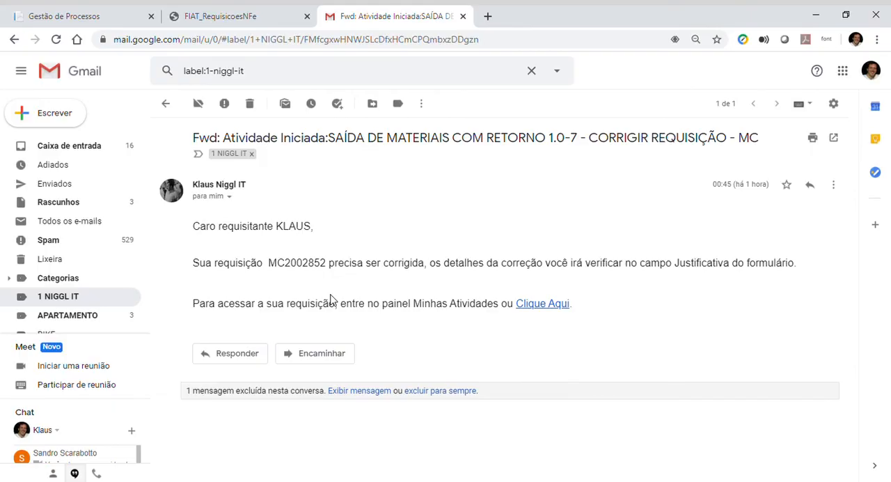
Step: Switch back to Gestão de Processos and open the list of running SAÍDA DE MATERIAIS COM RETORNO - 1.0 processes
left_click(35, 10)
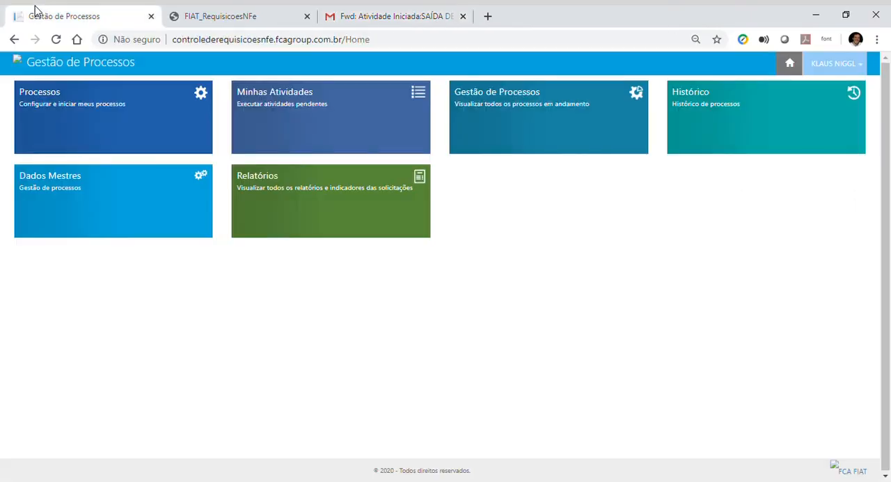
left_click(500, 146)
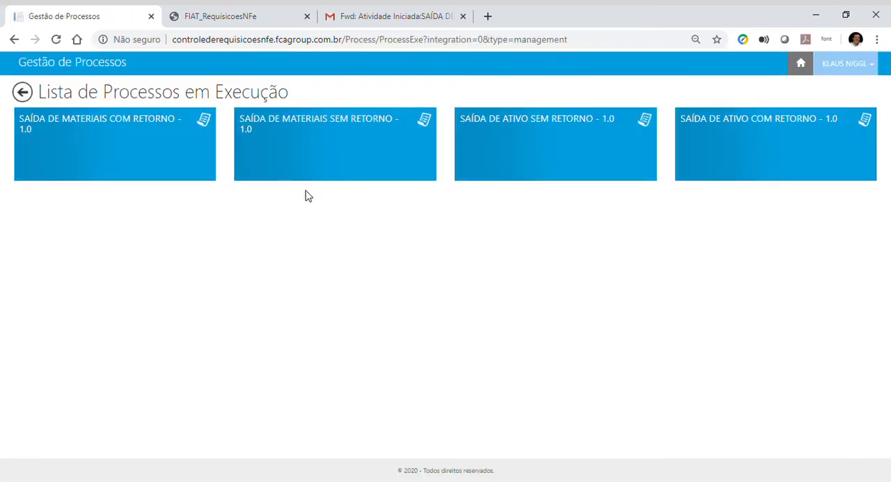
left_click(147, 149)
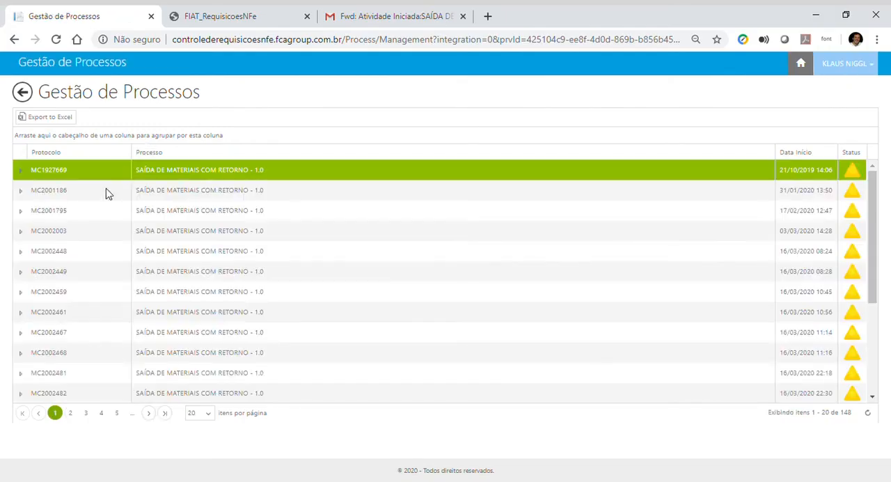
Step: Expand the running processes started on 16/03/2020 08:24 and 03/03/2020 14:28, examine their activities and responsible users, and collapse both
left_click(20, 252)
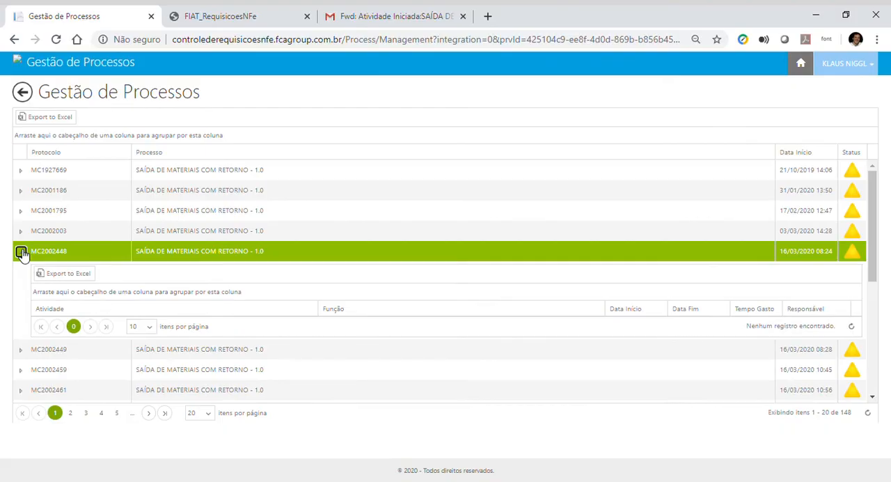
left_click(21, 252)
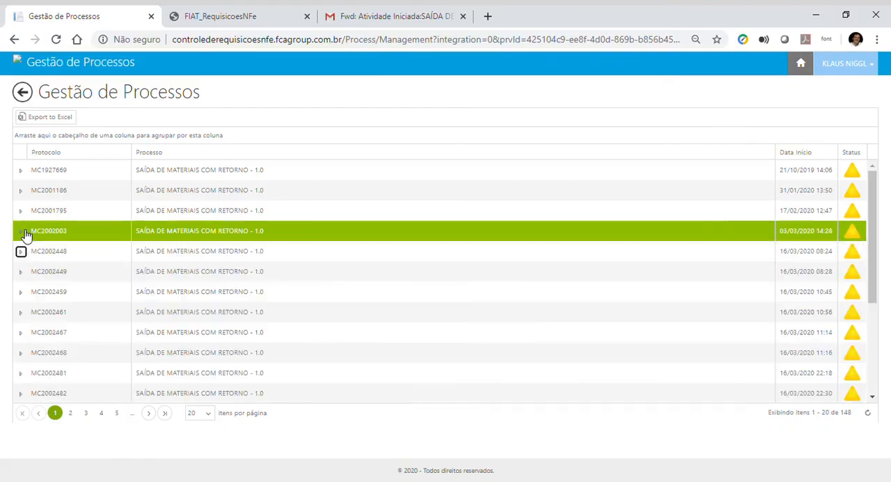
left_click(25, 235)
scroll(350, 334, "down", 3)
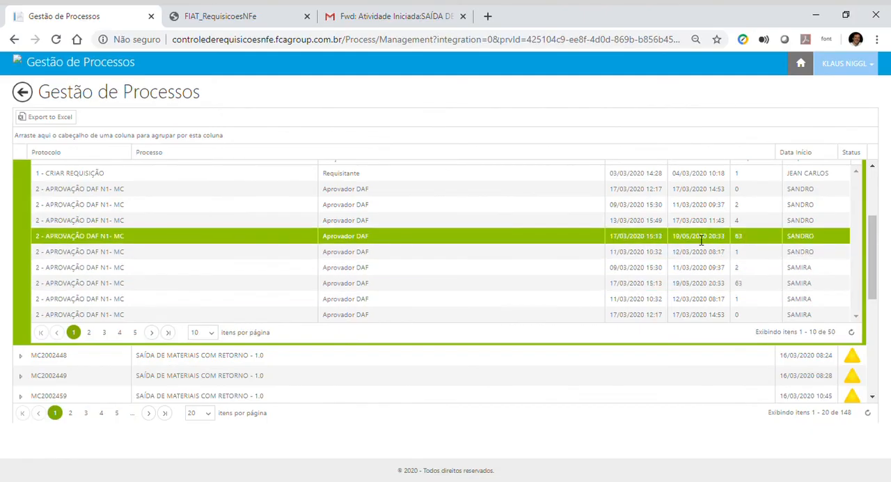
scroll(280, 212, "up", 3)
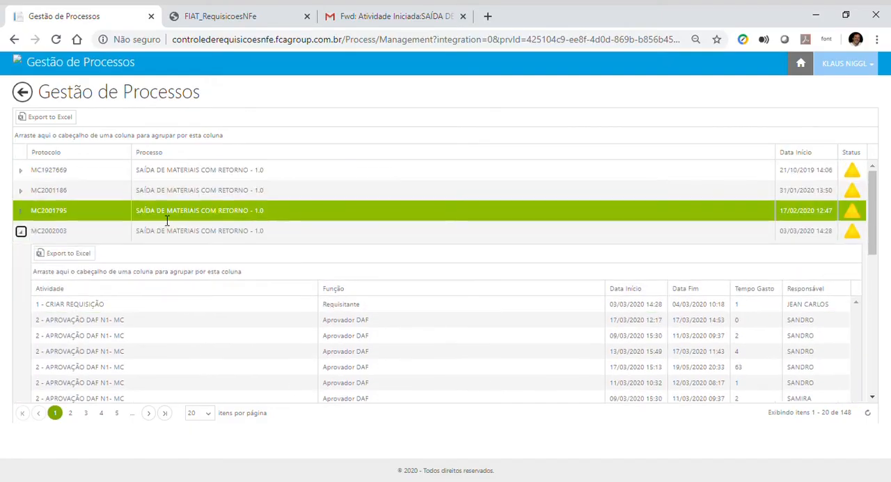
left_click(21, 231)
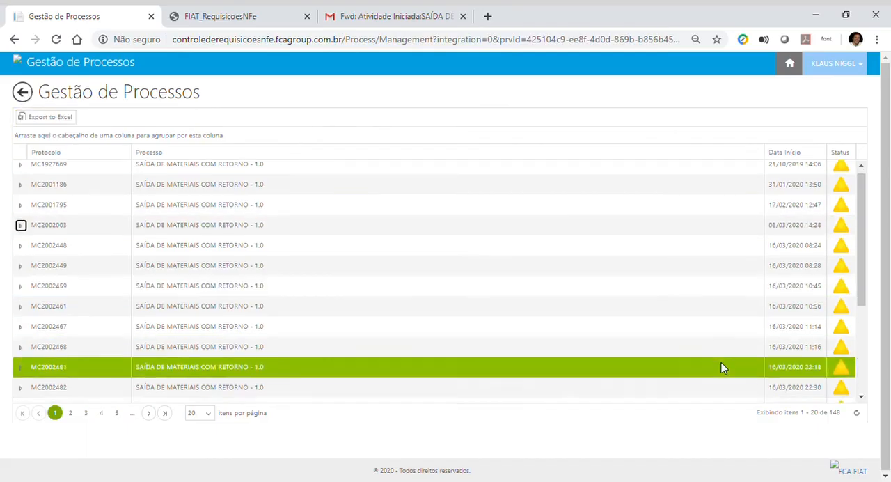
scroll(722, 366, "down", 3)
scroll(723, 367, "up", 3)
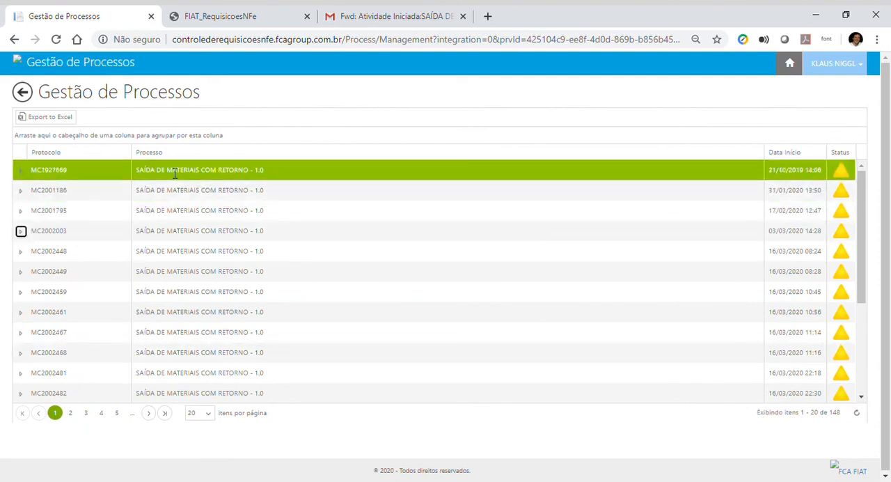
Step: Search Histórico de Processos with the copied protocol number, check the found process's attachments and close their list
left_click(23, 94)
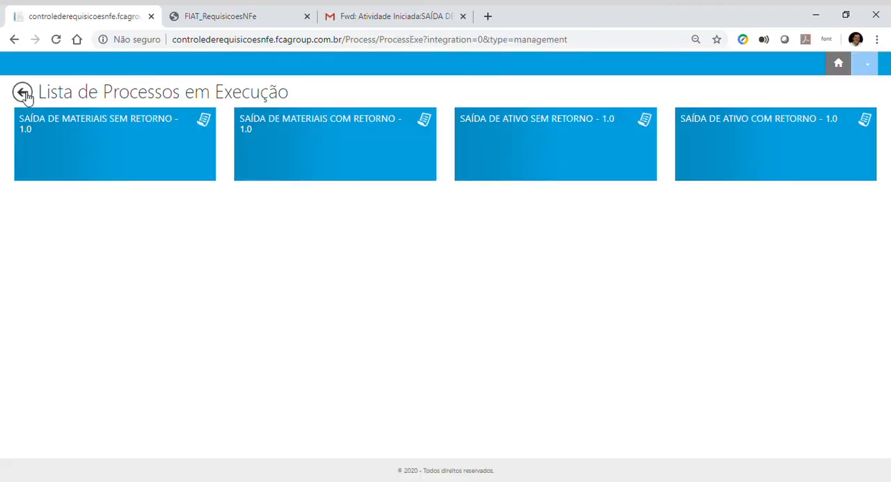
left_click(21, 93)
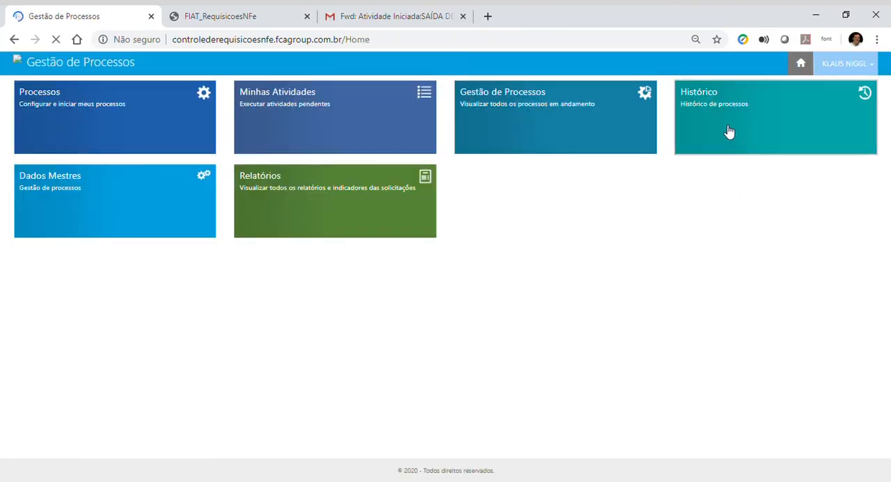
left_click(729, 132)
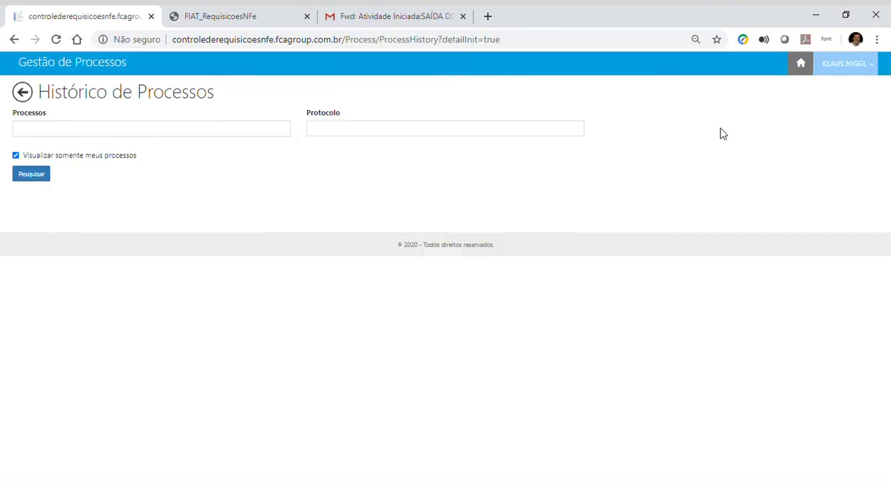
left_click(344, 130)
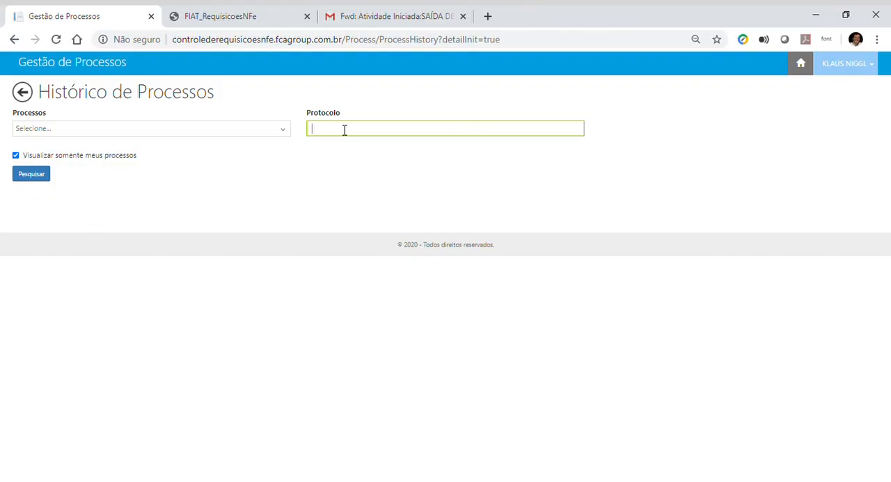
type("MC2002858")
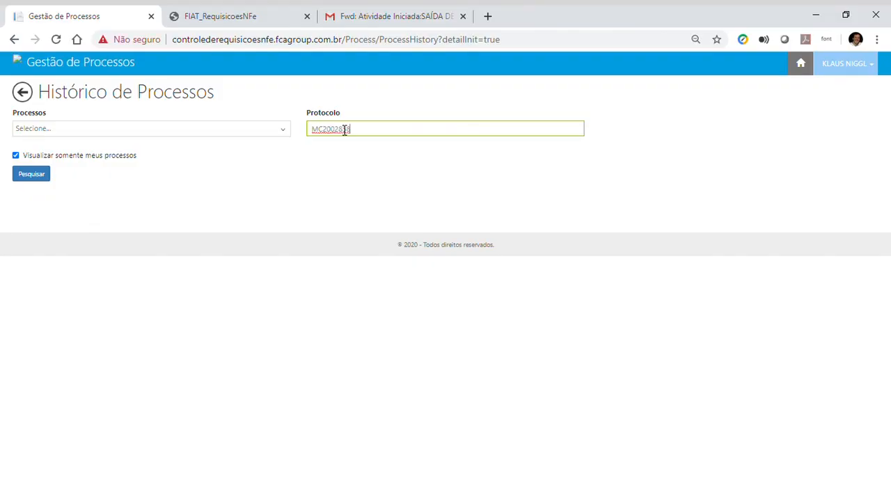
left_click(48, 177)
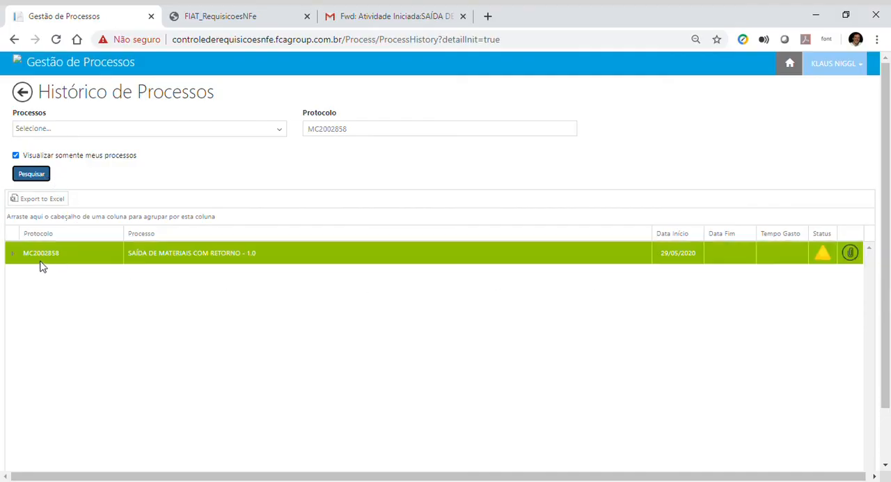
left_click(851, 253)
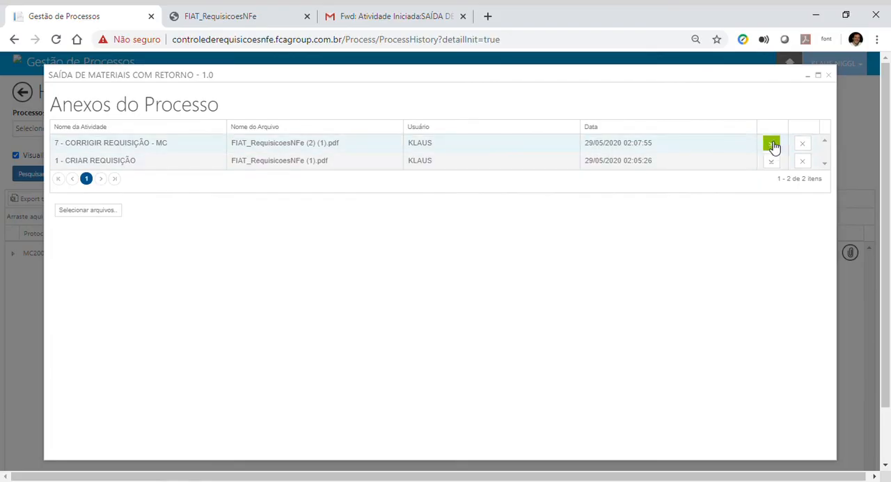
left_click(829, 76)
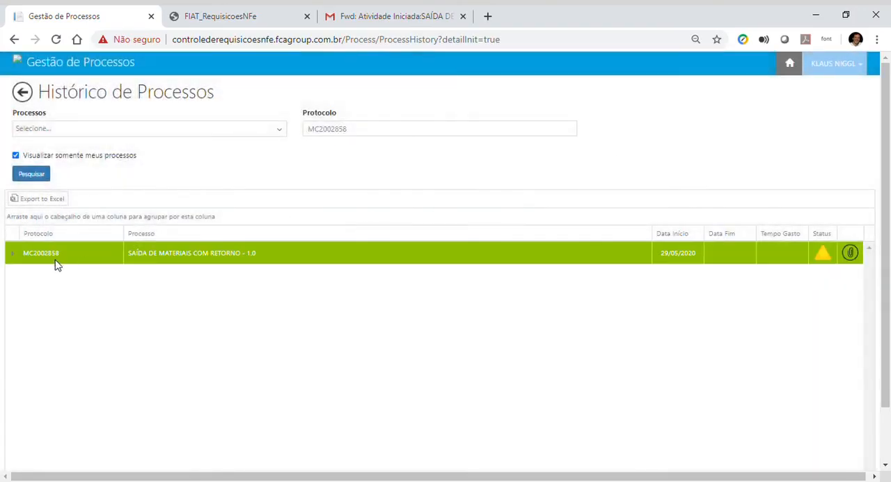
Step: Expand the found process, show more activities per page, examine each activity's dates and status, and collapse the process
left_click(14, 257)
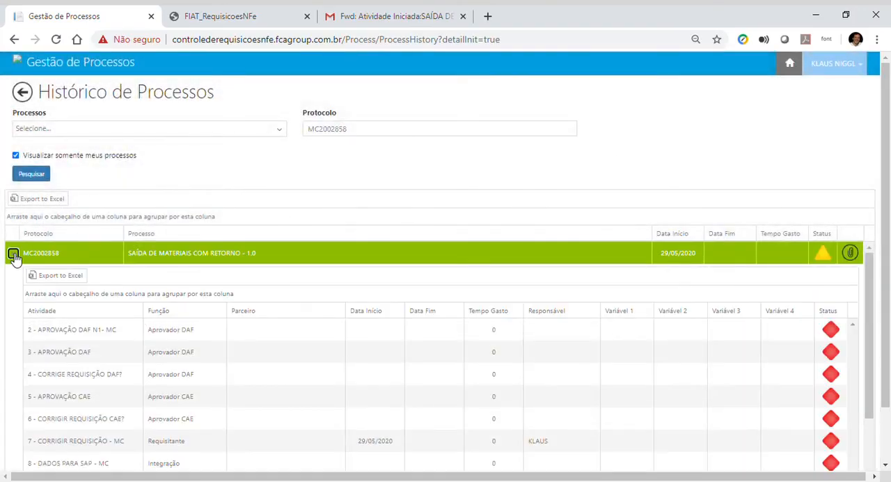
scroll(147, 355, "down", 2)
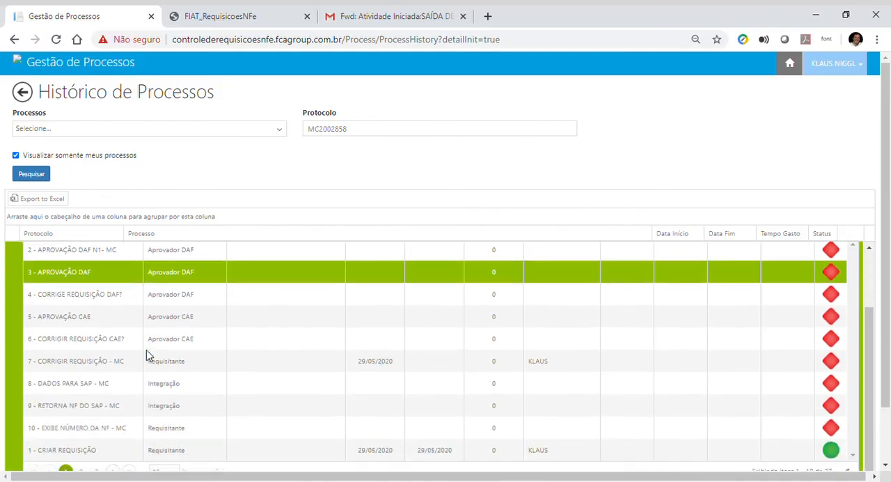
scroll(146, 355, "down", 2)
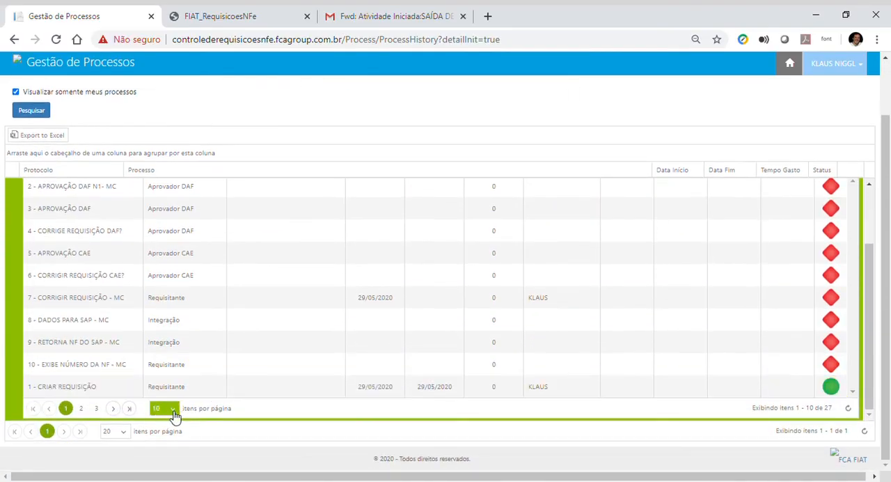
left_click(175, 414)
left_click(159, 424)
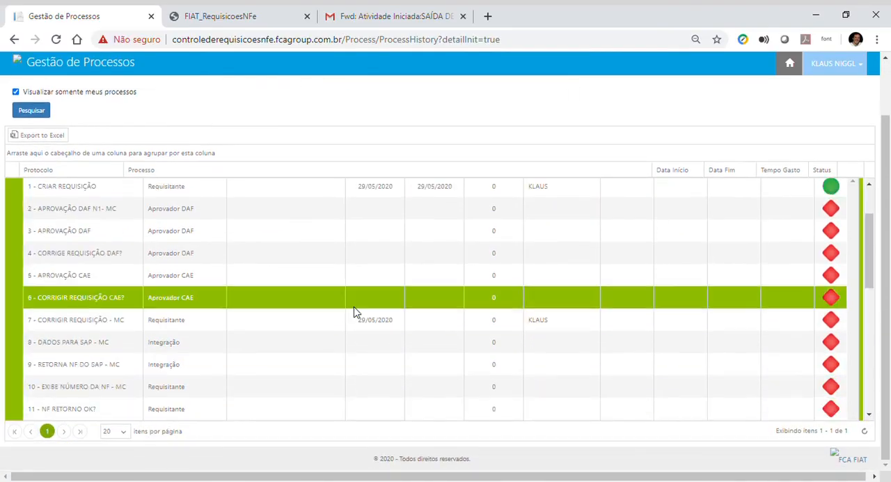
scroll(354, 311, "up", 1)
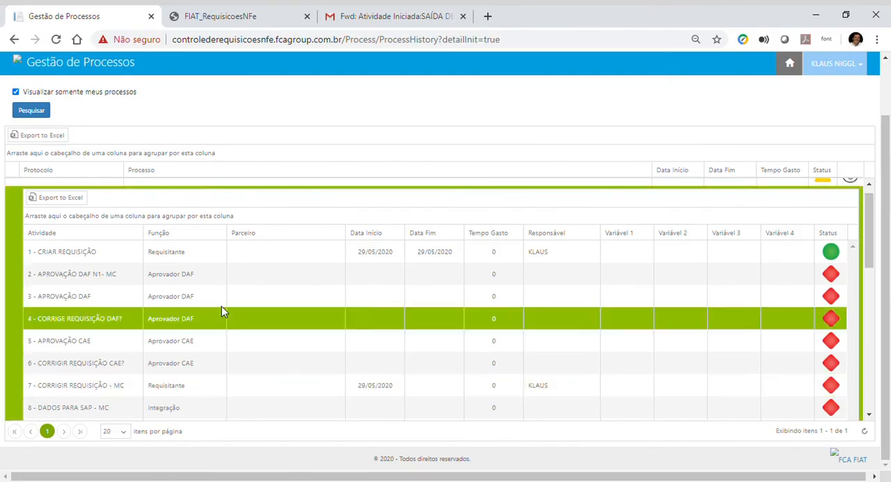
scroll(77, 243, "up", 1)
left_click(14, 190)
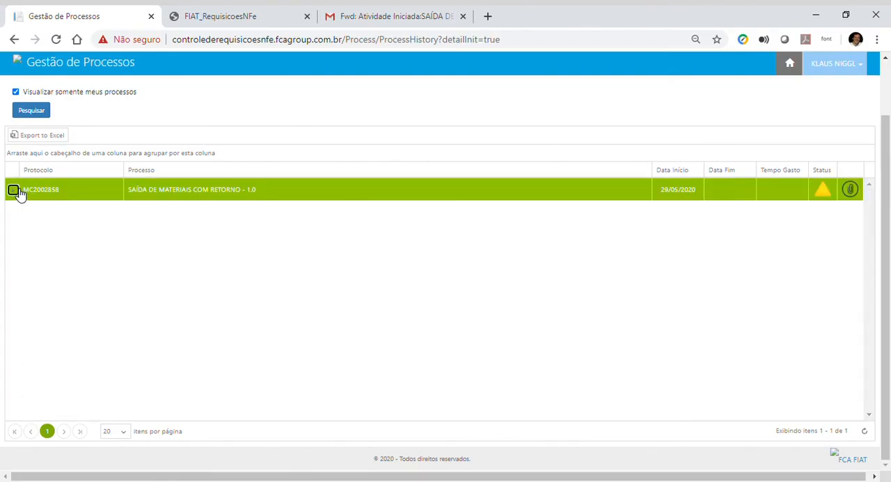
Step: Return to the home page and open Cadastro de Função de Usuário from Dados Mestres
left_click(20, 65)
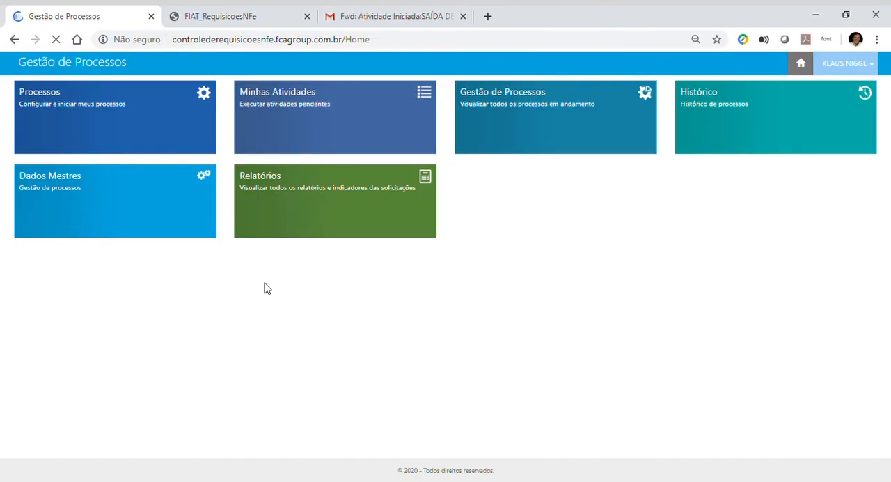
left_click(122, 223)
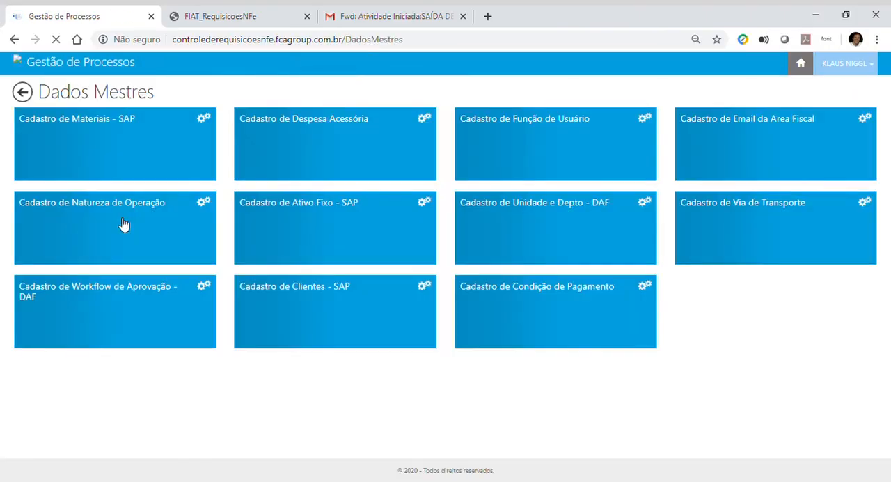
left_click(545, 175)
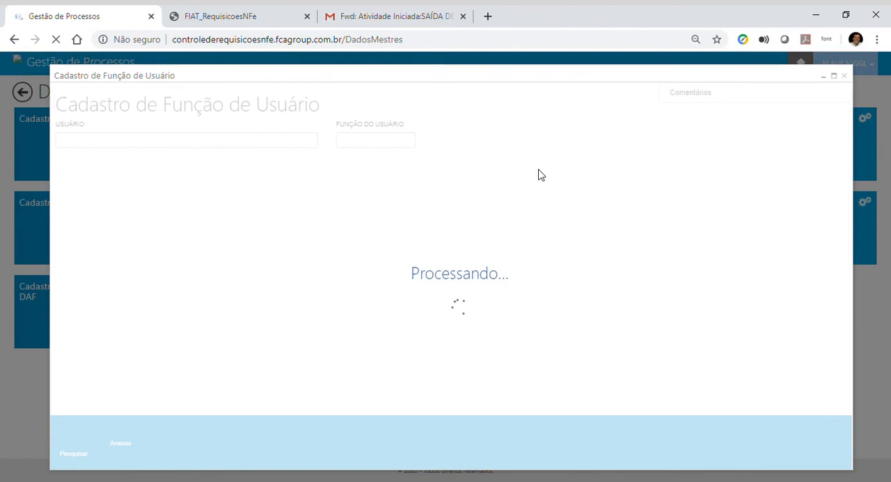
Step: Look up the user by first name, select the matching user and search for that user's registered function
left_click(315, 141)
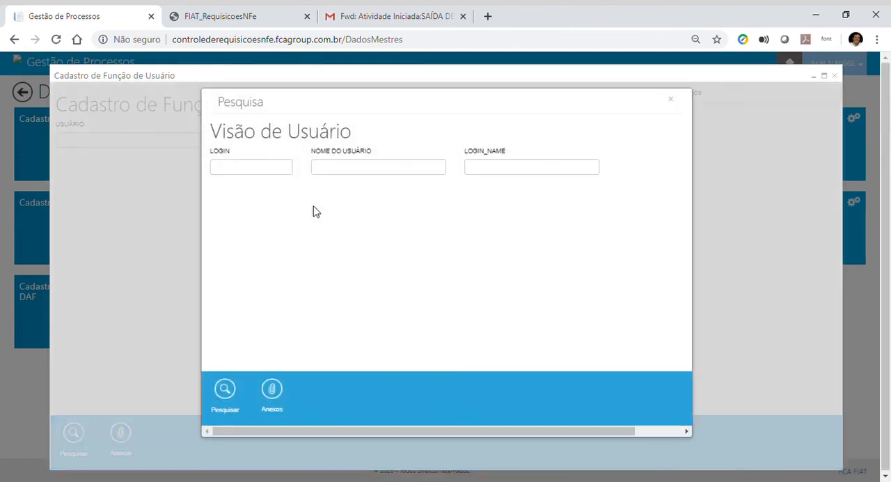
left_click(393, 176)
type("klaus")
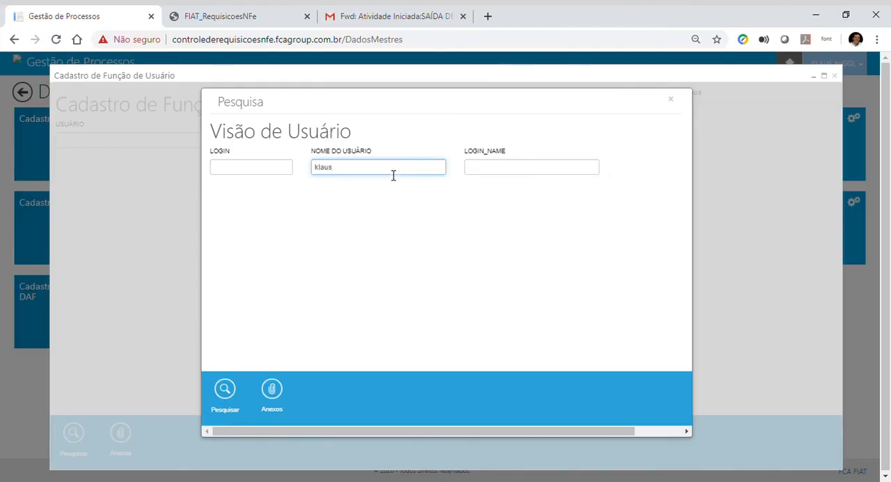
left_click(226, 396)
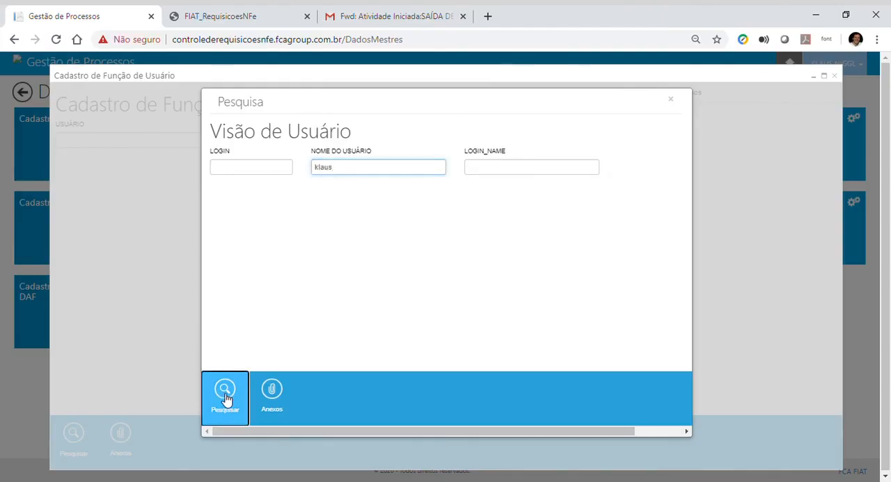
double_click(310, 232)
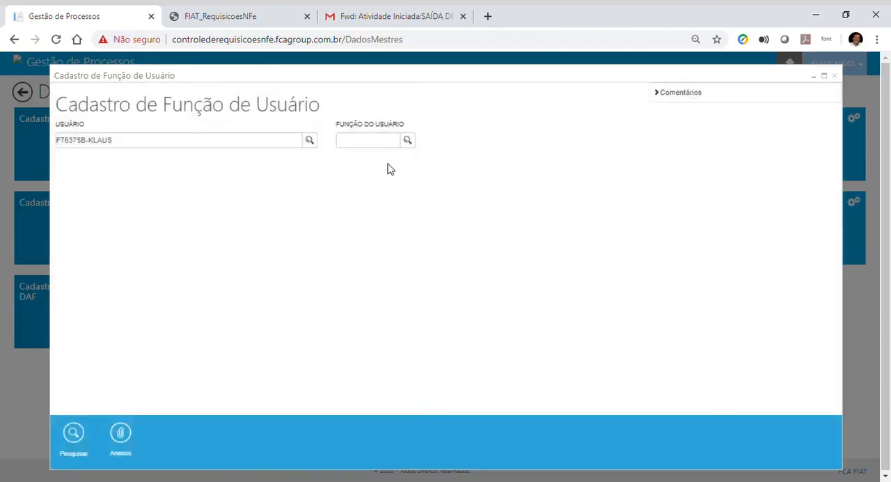
left_click(86, 434)
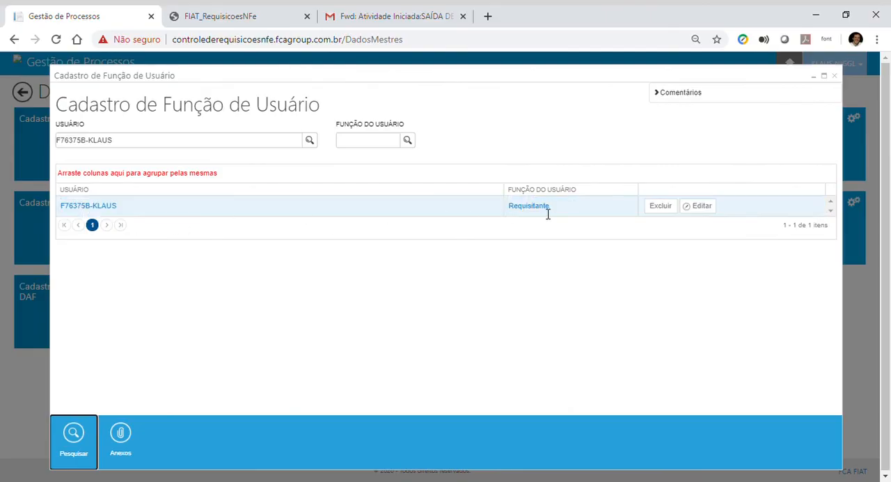
Step: Open the user's function record for editing, search the function types for "apro" and set Função do Usuário to Aprovador DAF
left_click(704, 209)
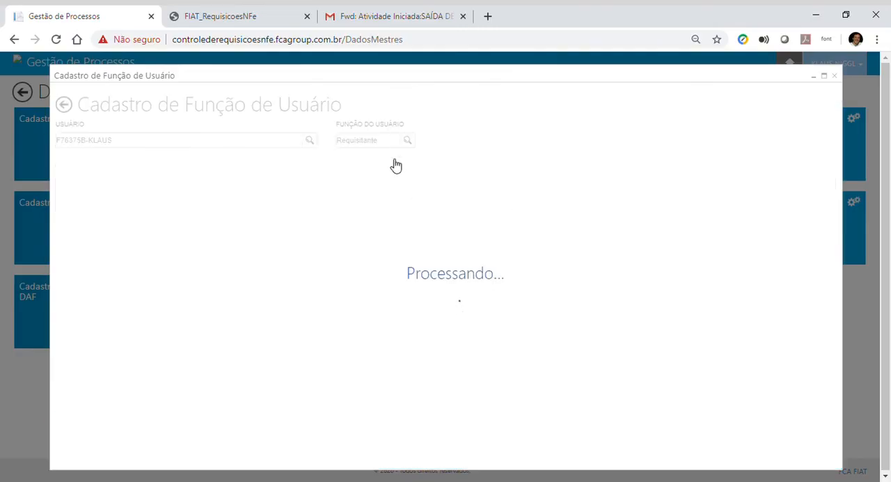
left_click(310, 140)
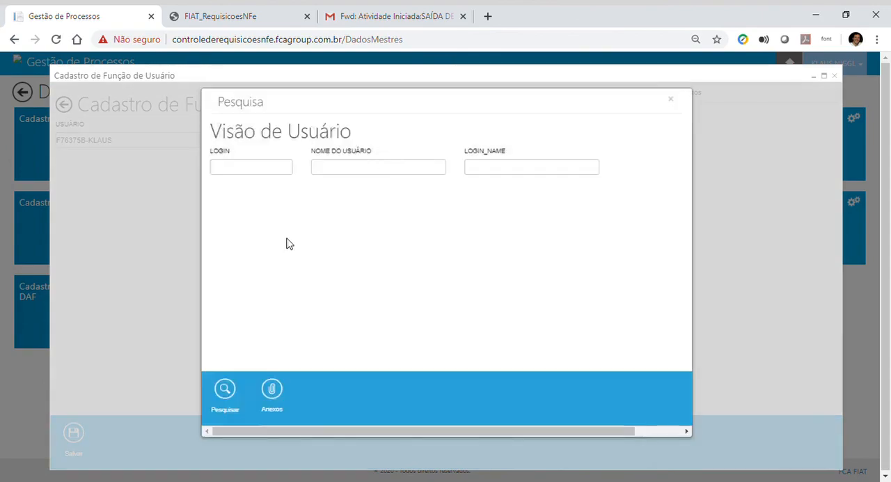
left_click(673, 101)
left_click(383, 146)
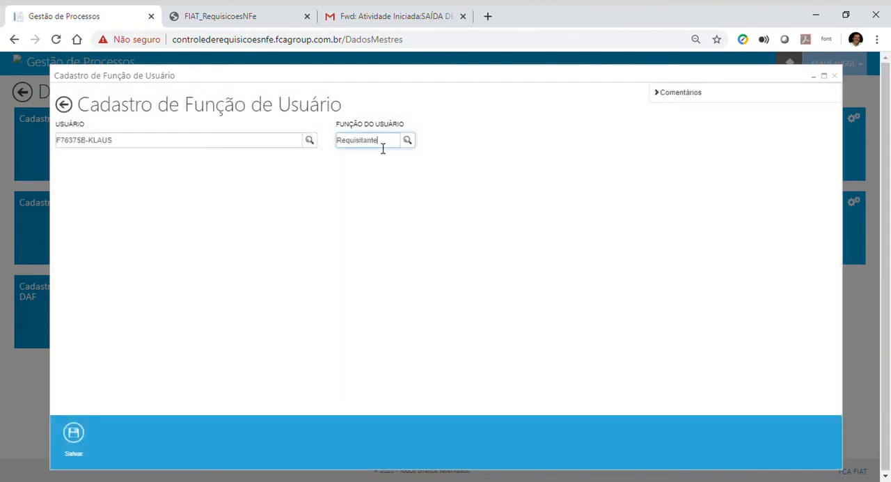
left_click(407, 143)
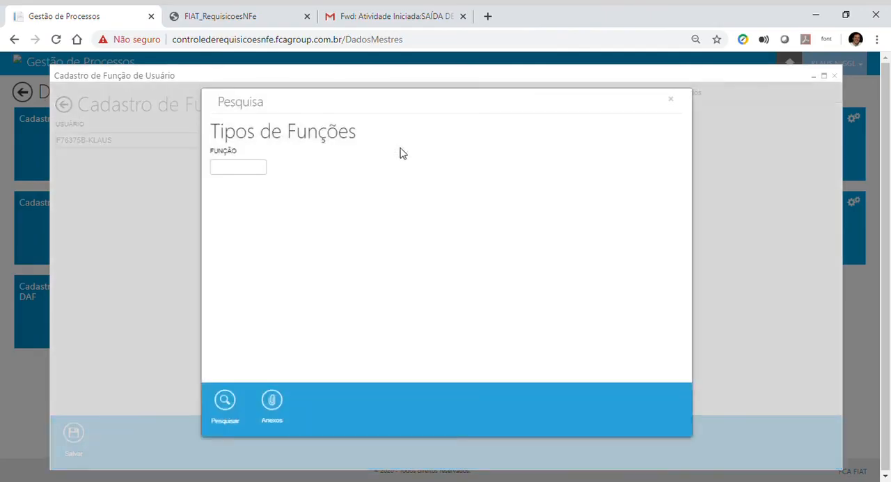
left_click(240, 169)
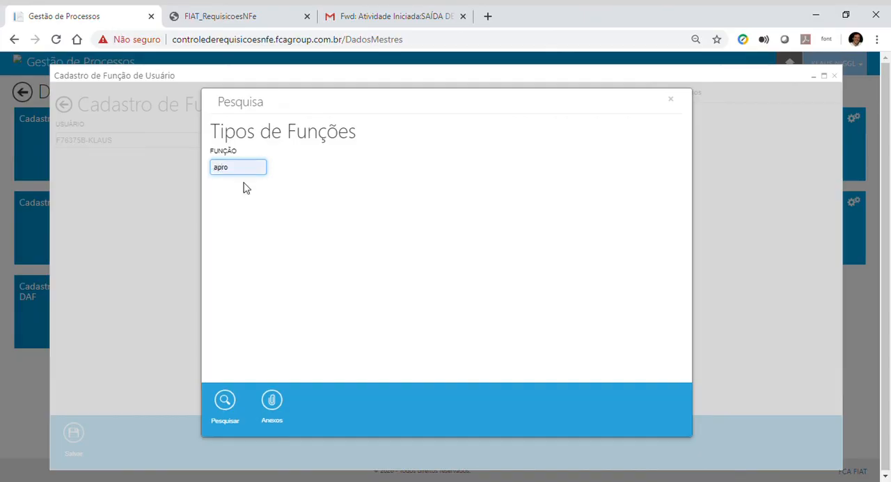
left_click(232, 412)
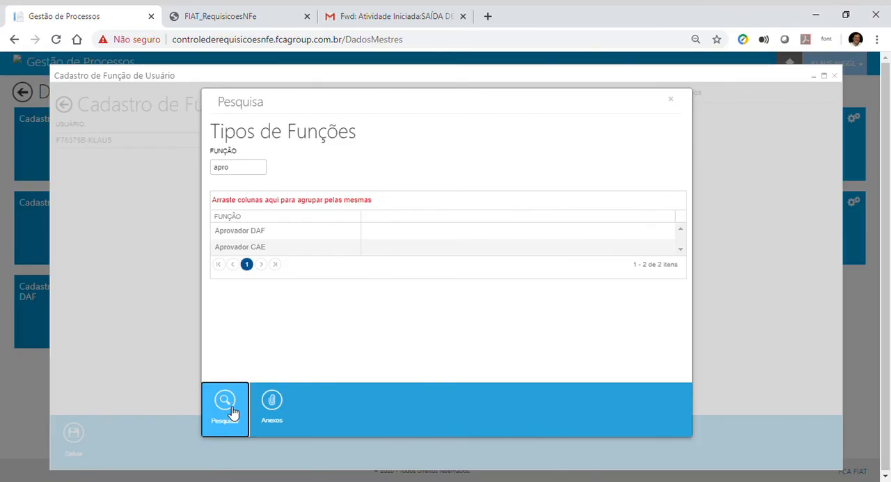
double_click(265, 232)
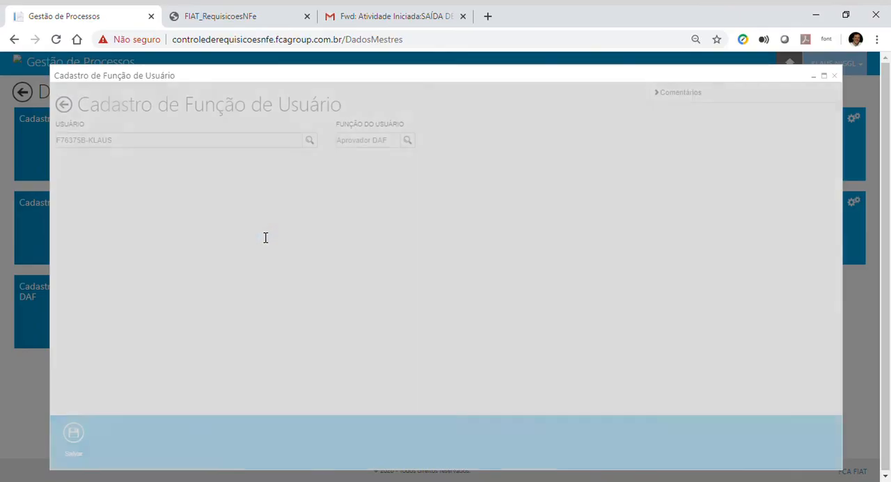
Step: Save the user's changed function record and return to the home page
left_click(75, 443)
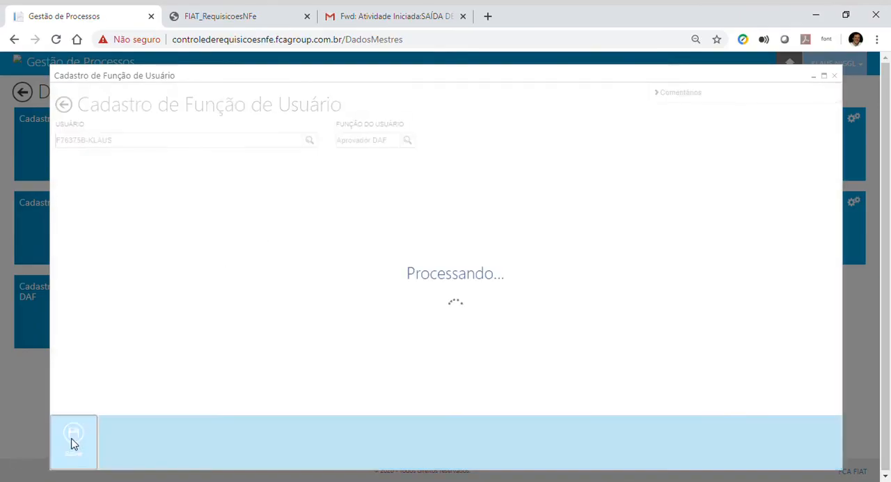
left_click(835, 75)
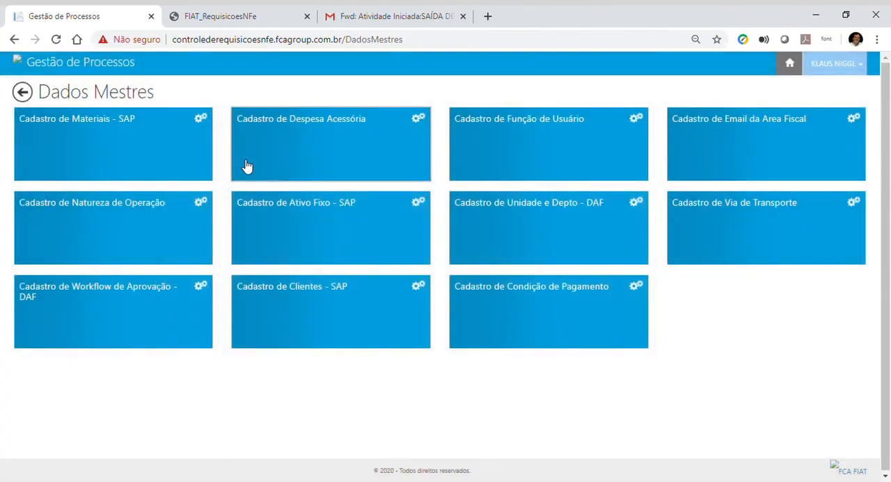
left_click(16, 63)
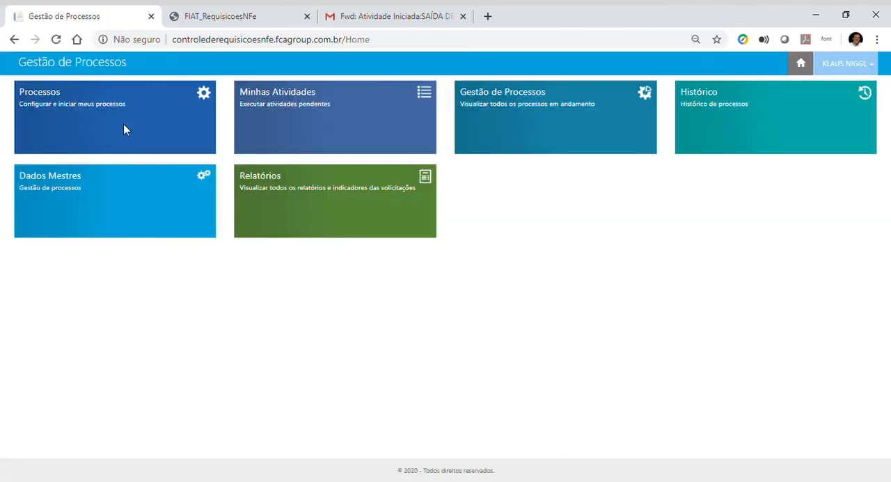
Step: Check Processos for processes available to start and go back to the home page
left_click(137, 137)
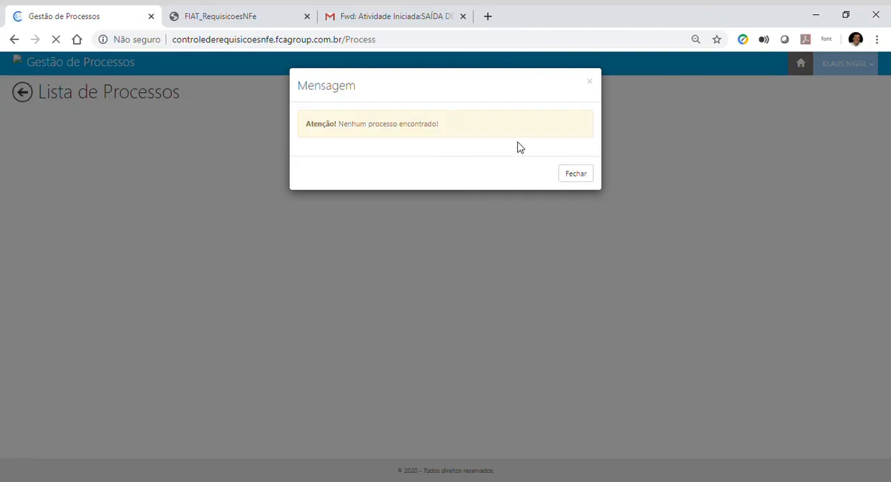
left_click(589, 82)
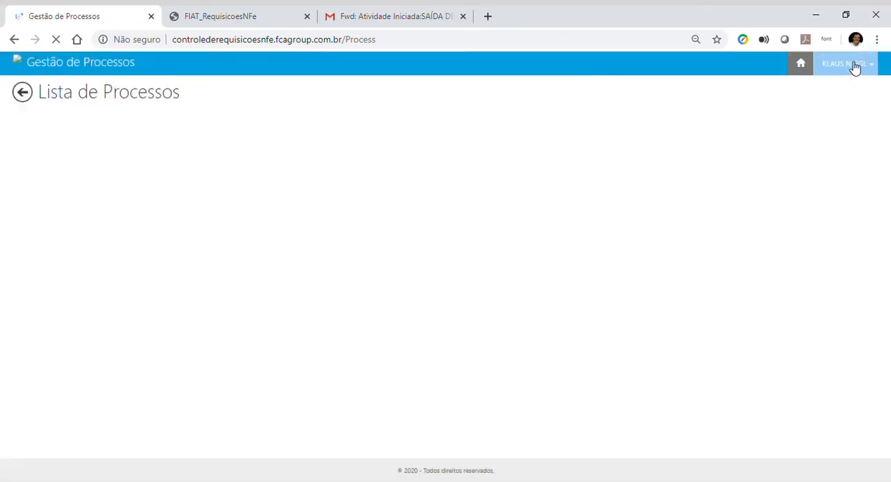
left_click(22, 68)
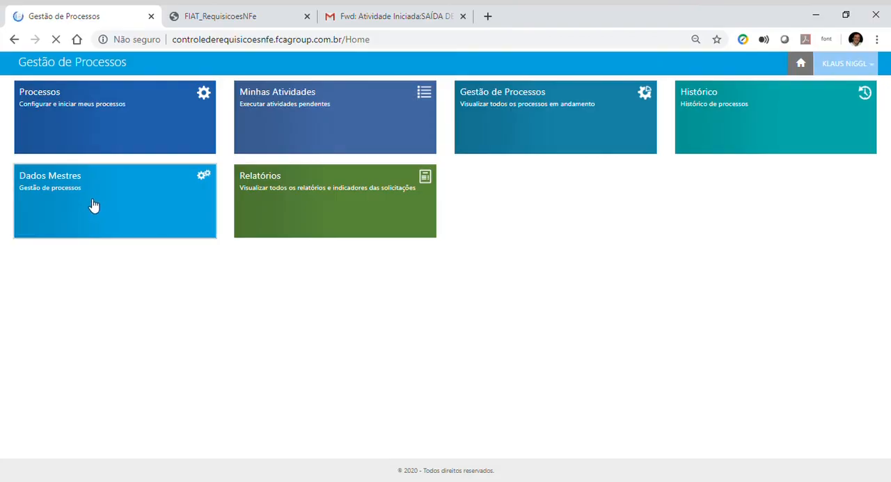
Step: Open Cadastro de Condição de Pagamento from Dados Mestres and search for all registered payment conditions without a filter
left_click(94, 204)
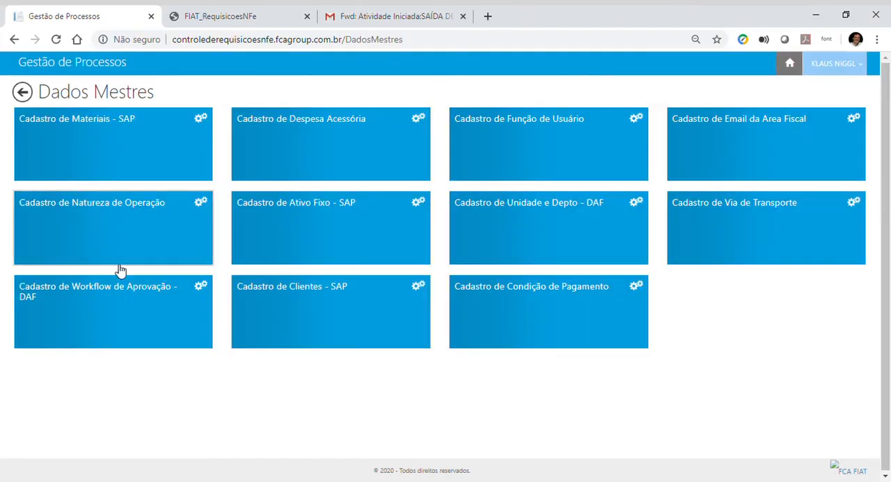
left_click(550, 312)
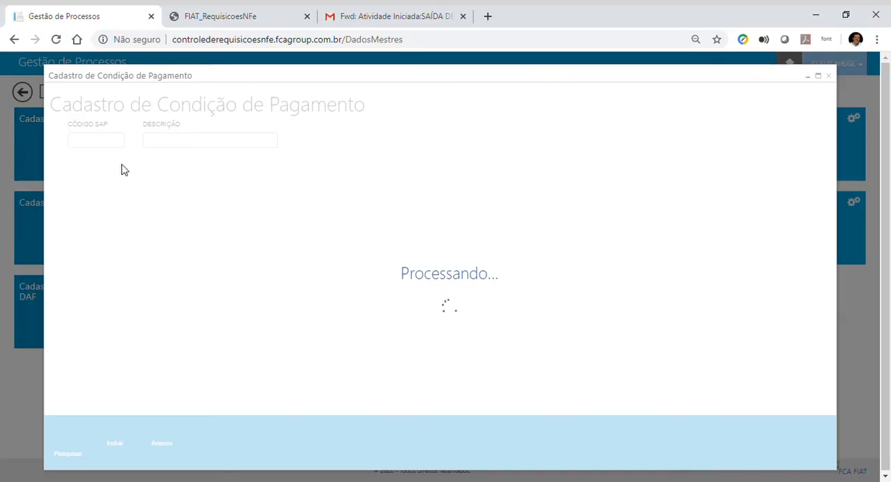
left_click(99, 141)
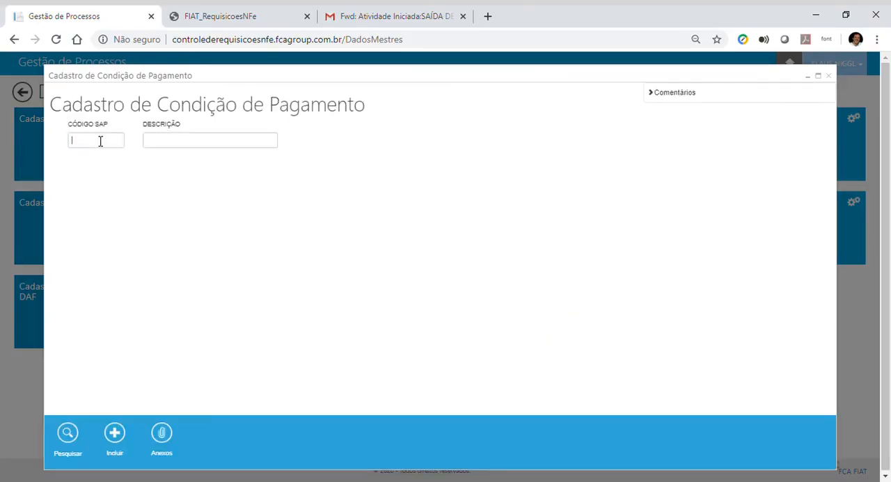
left_click(78, 440)
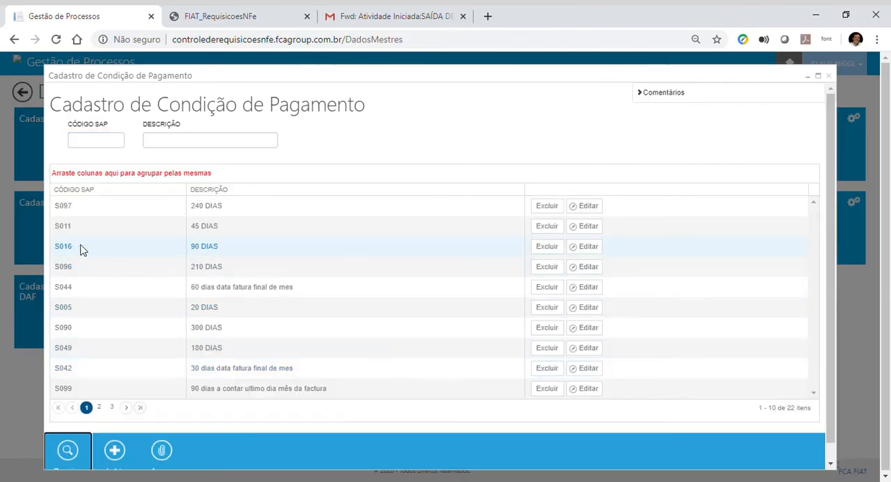
Step: View payment condition S016 in its edit form, close it without changes, and briefly revisit the blank payment condition search form
left_click(595, 248)
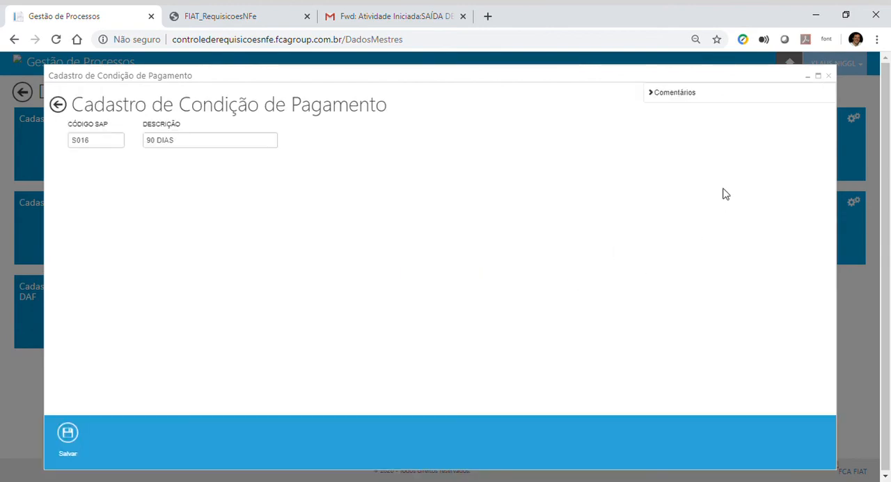
left_click(827, 76)
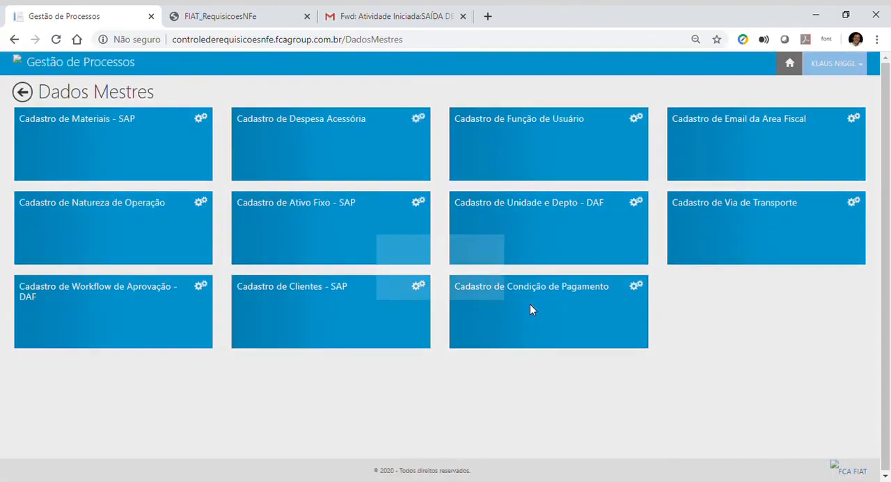
left_click(529, 309)
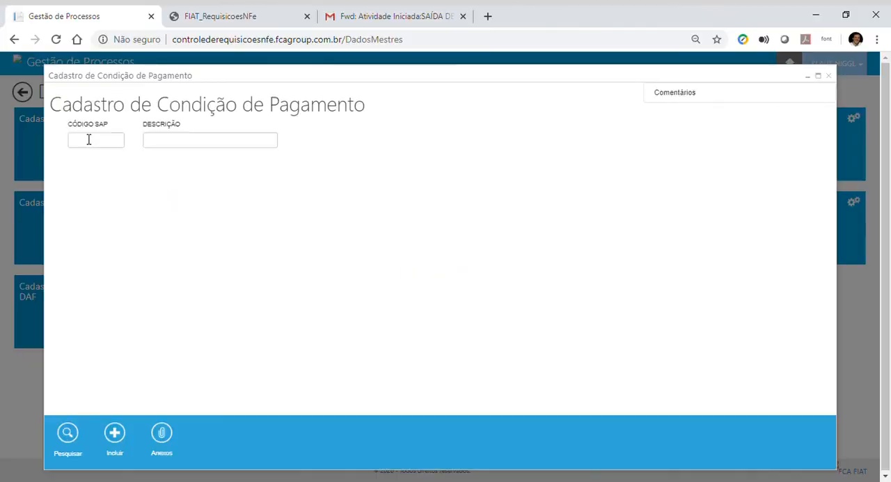
left_click(828, 76)
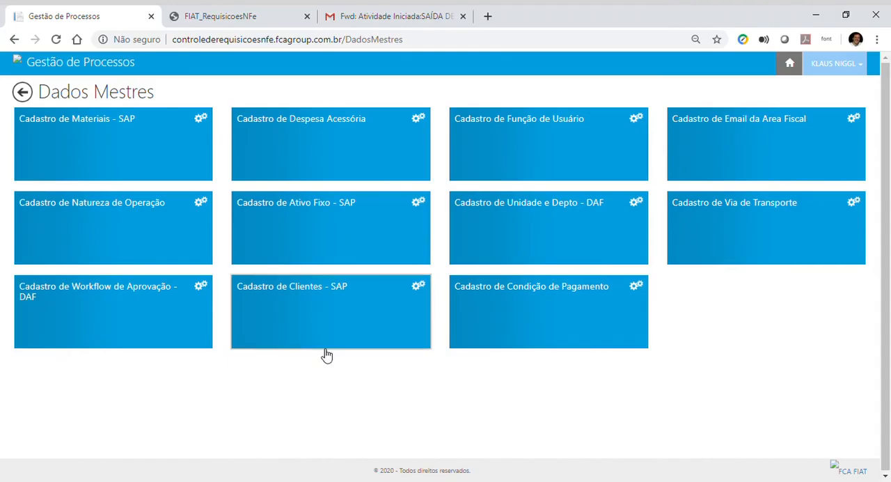
Step: List all entries in Cadastro de Despesa Acessória, close the form and return to the home page
left_click(330, 158)
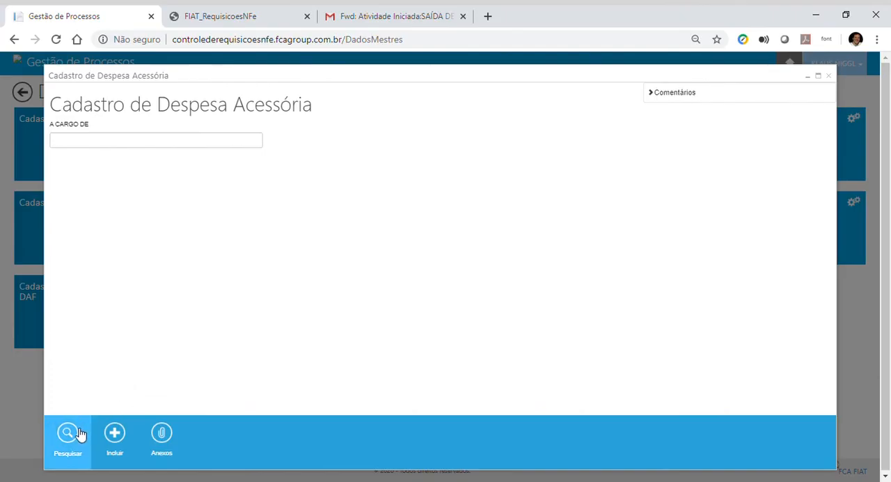
left_click(68, 435)
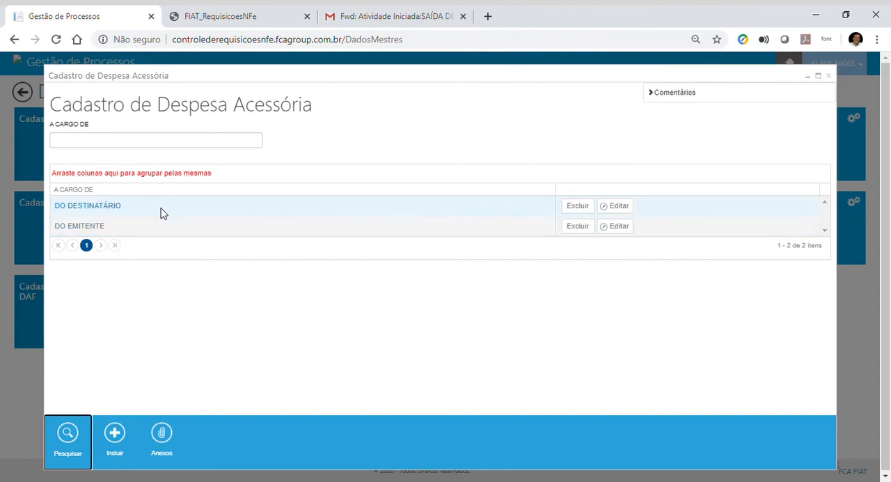
left_click(827, 76)
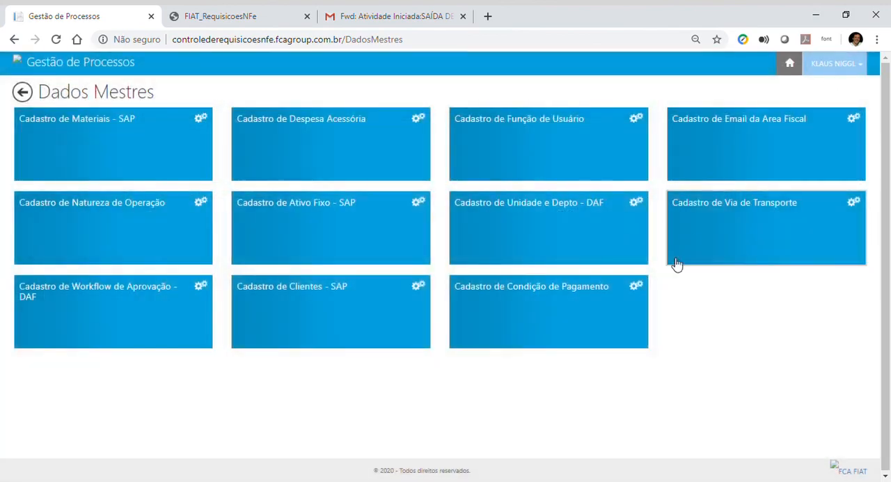
left_click(23, 66)
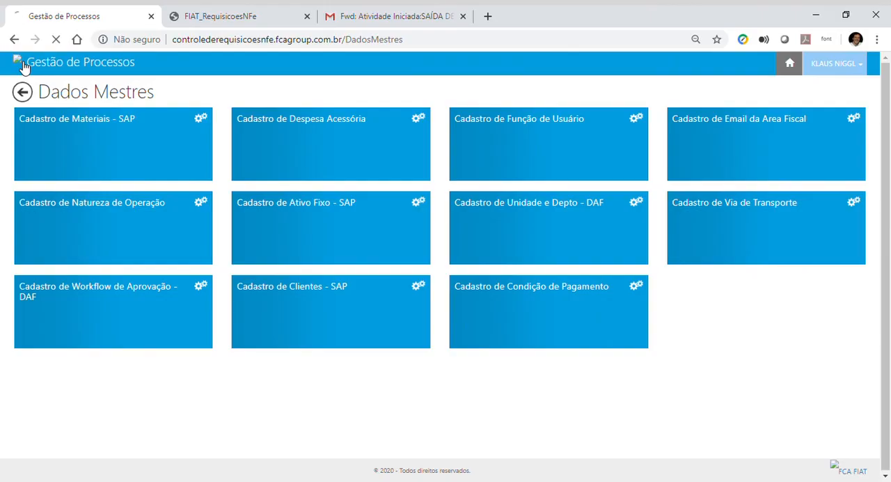